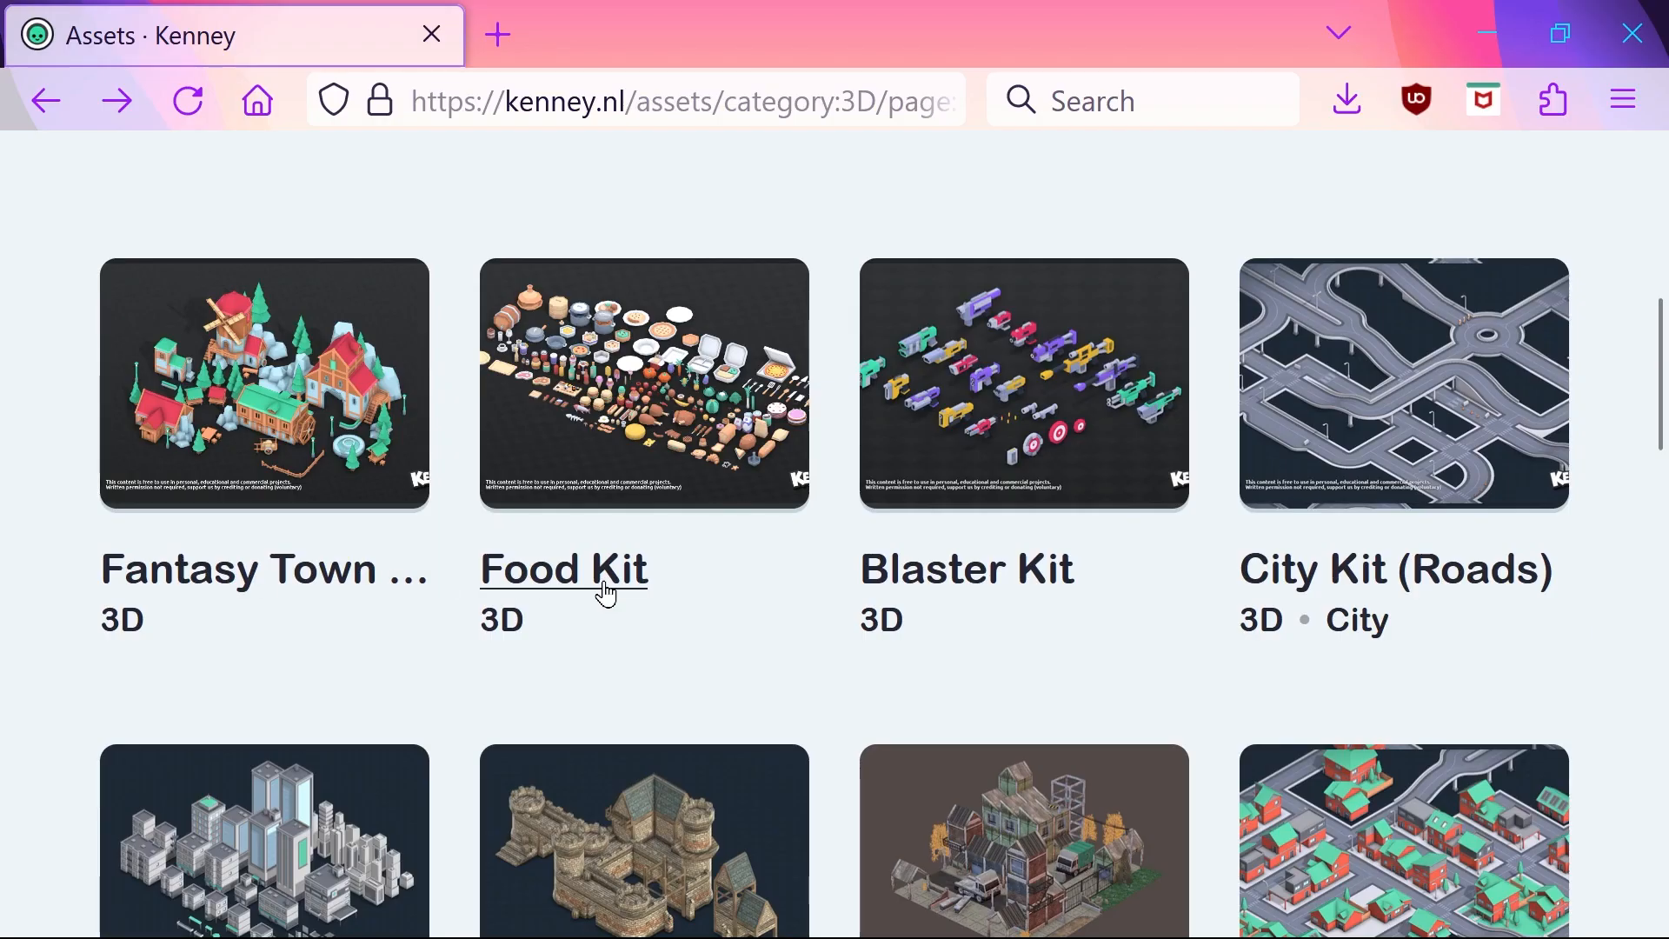
Look over the Kenney 3D asset kits and switch to MeshLab to inspect the apple model from another angle
scroll(600, 588, "up", 5)
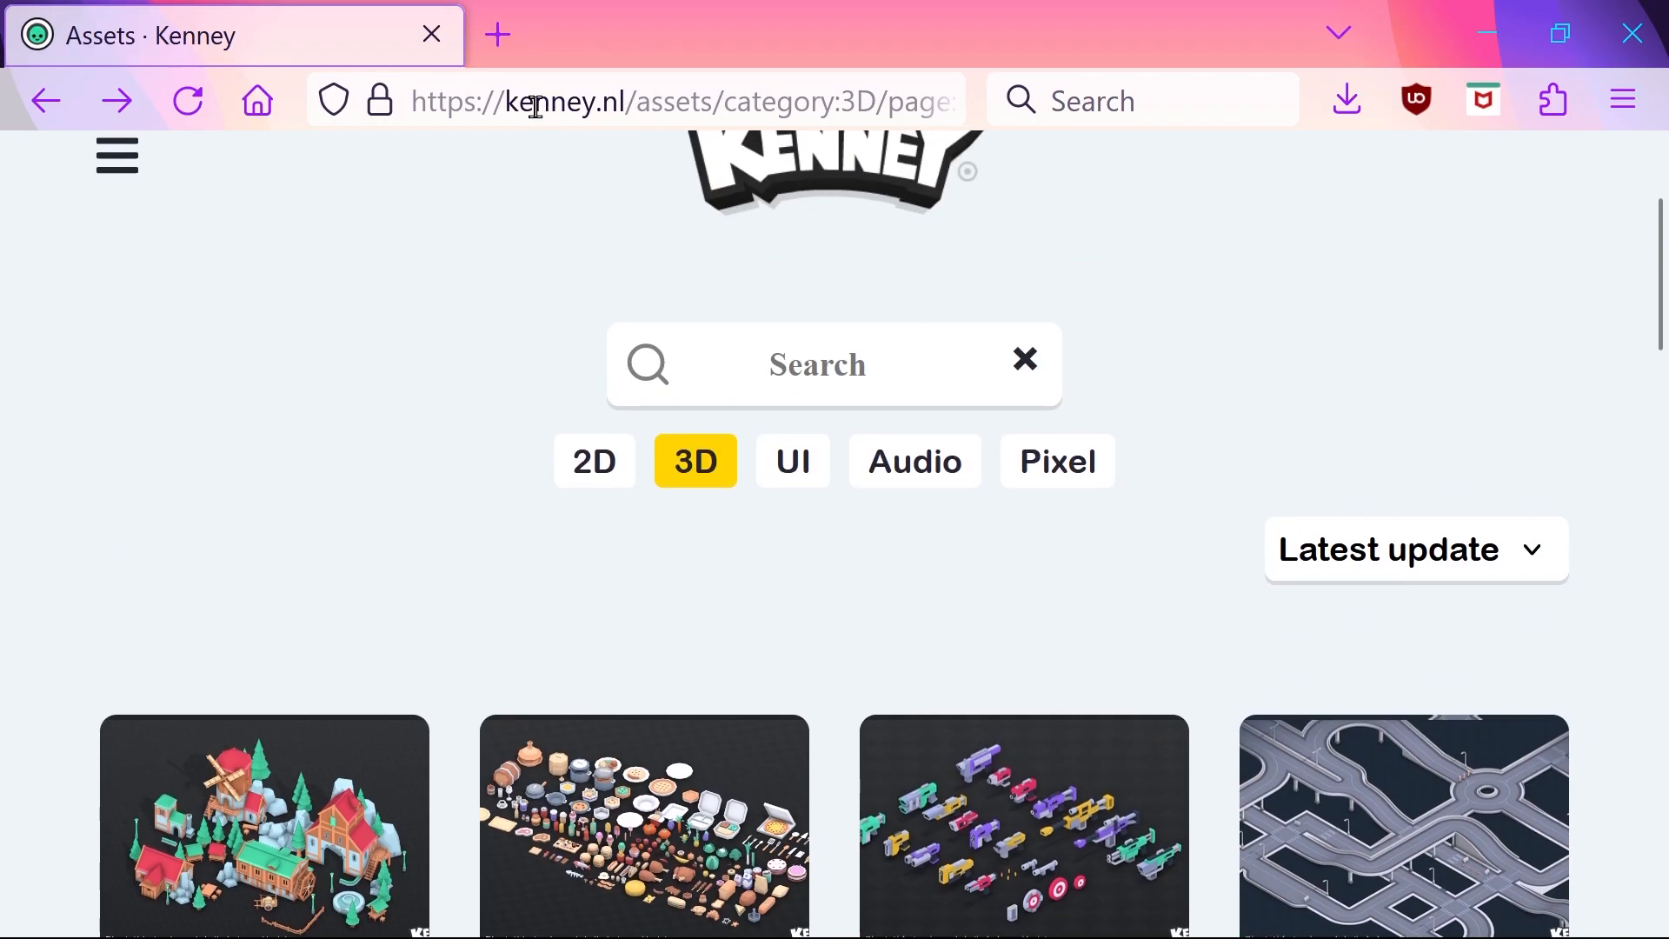
scroll(689, 537, "down", 5)
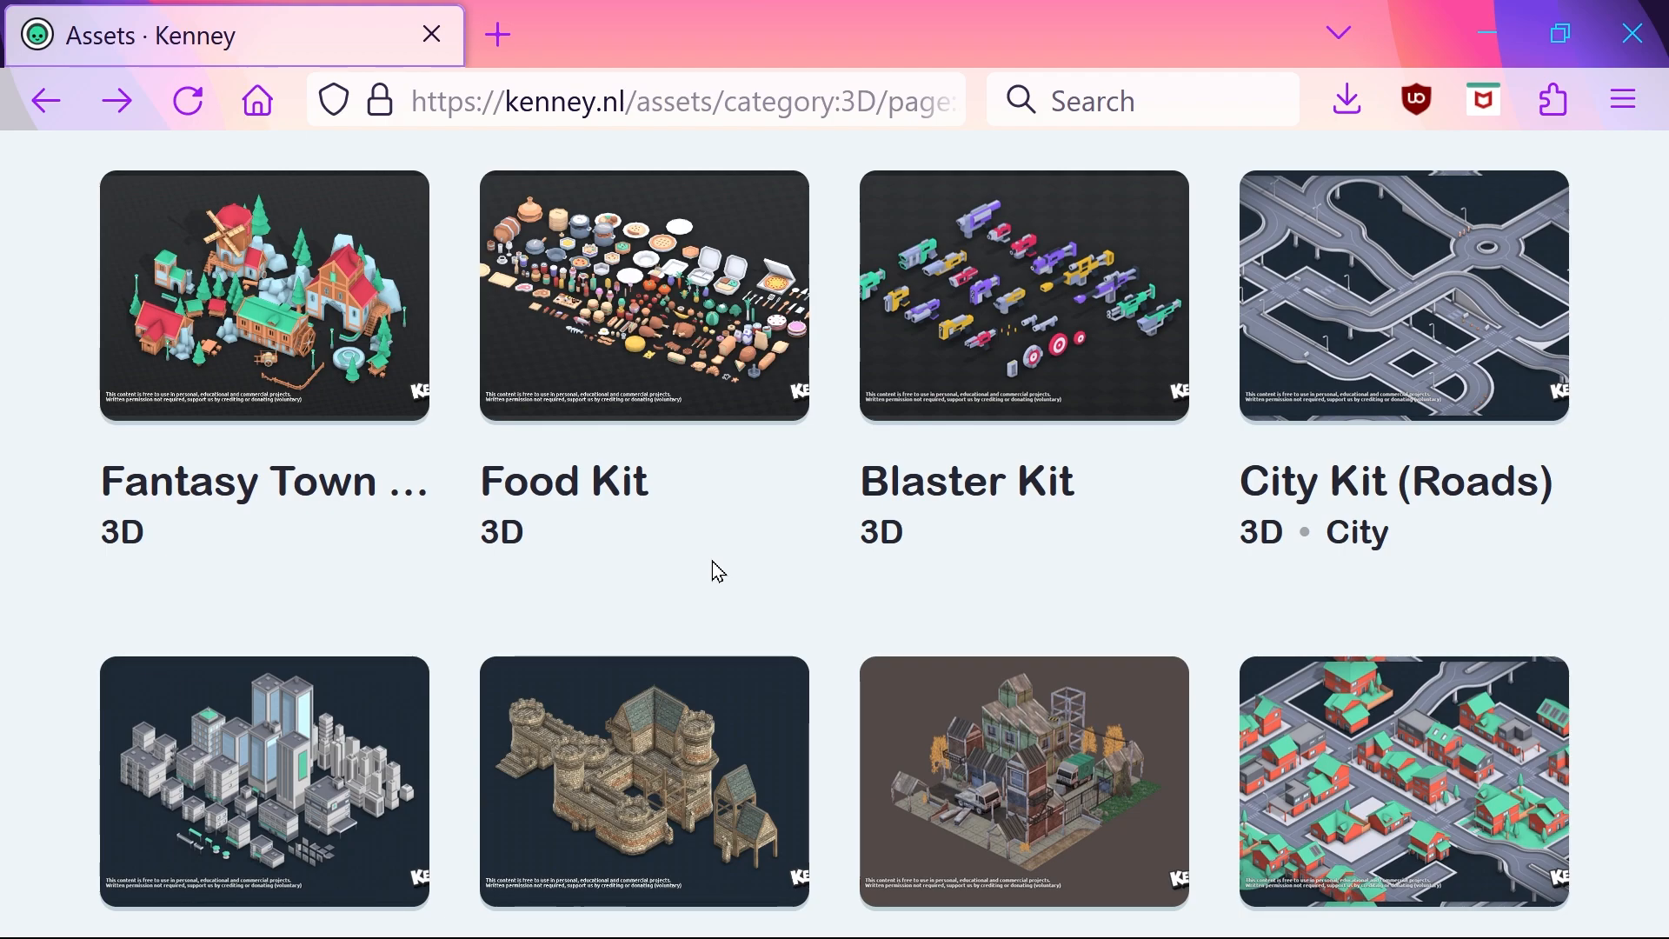
left_click(448, 904)
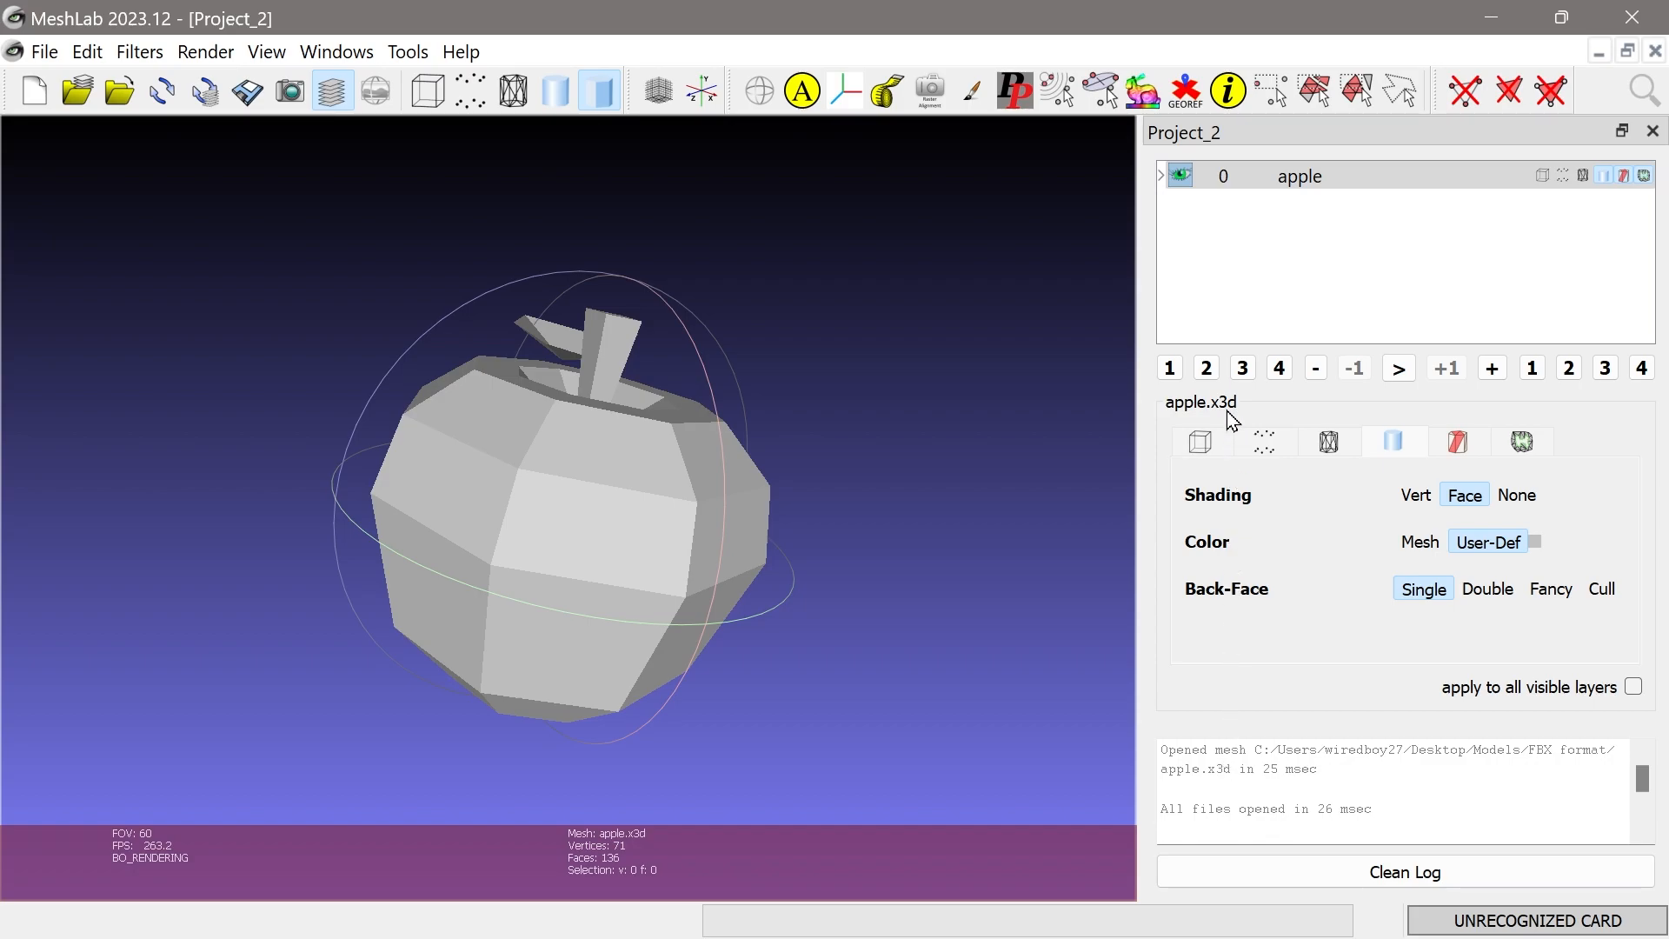
left_click_drag(621, 470, 540, 553)
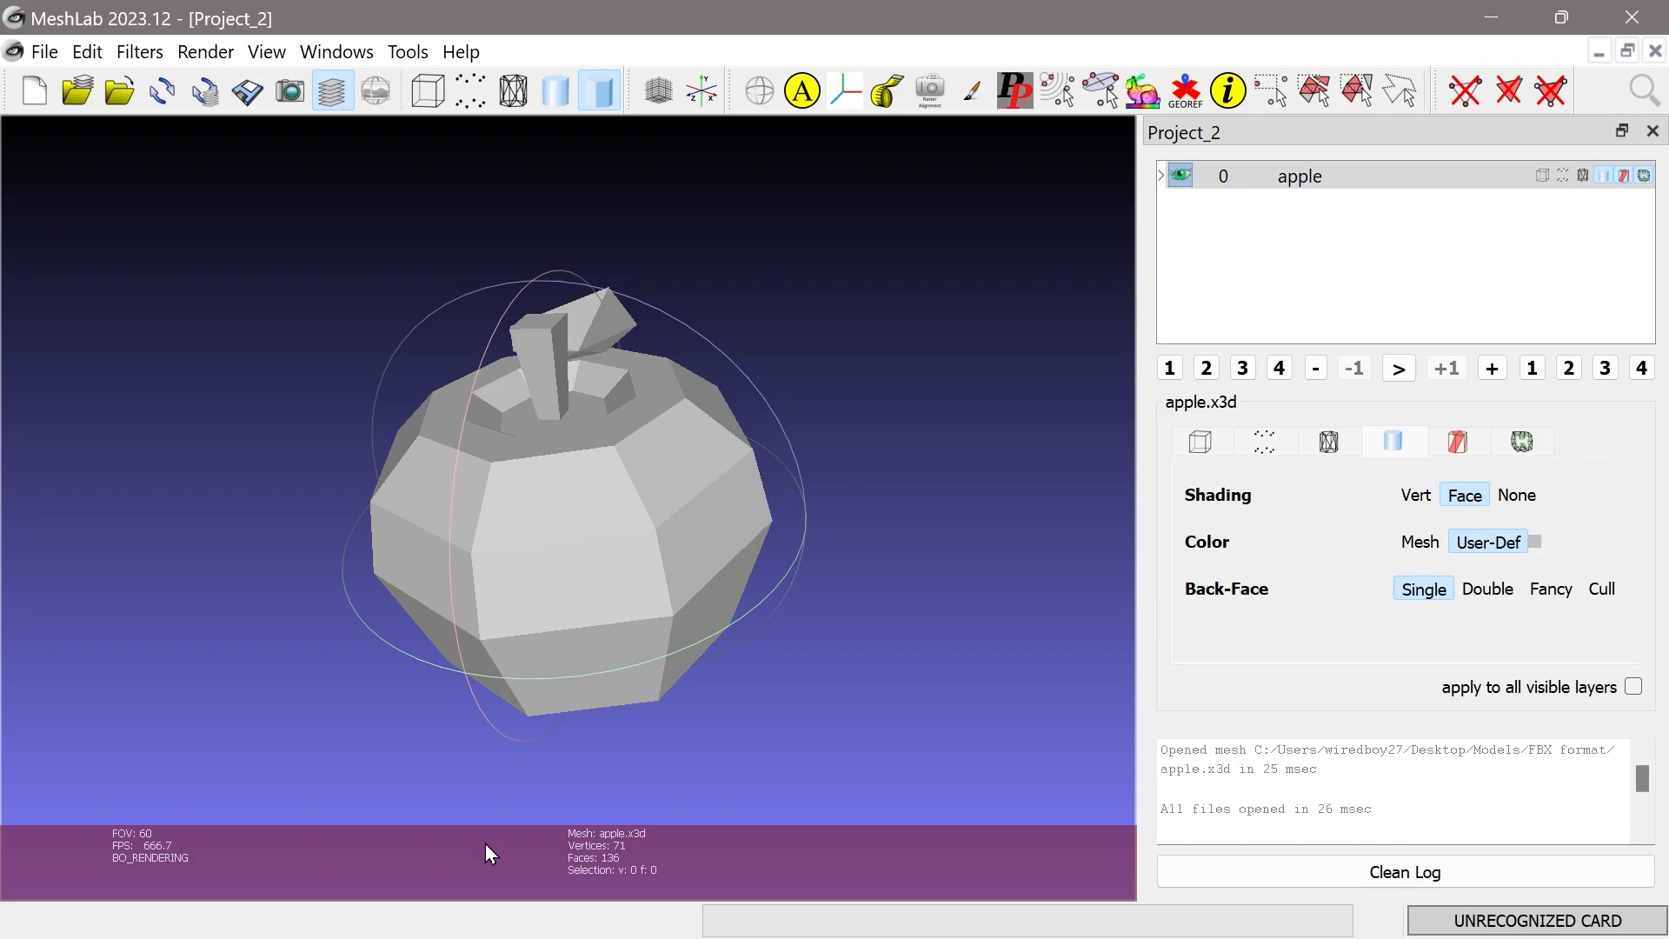
Switch to Acrobat, draw a 3D content frame on the blank page, and show the advanced insertion options
left_click(385, 902)
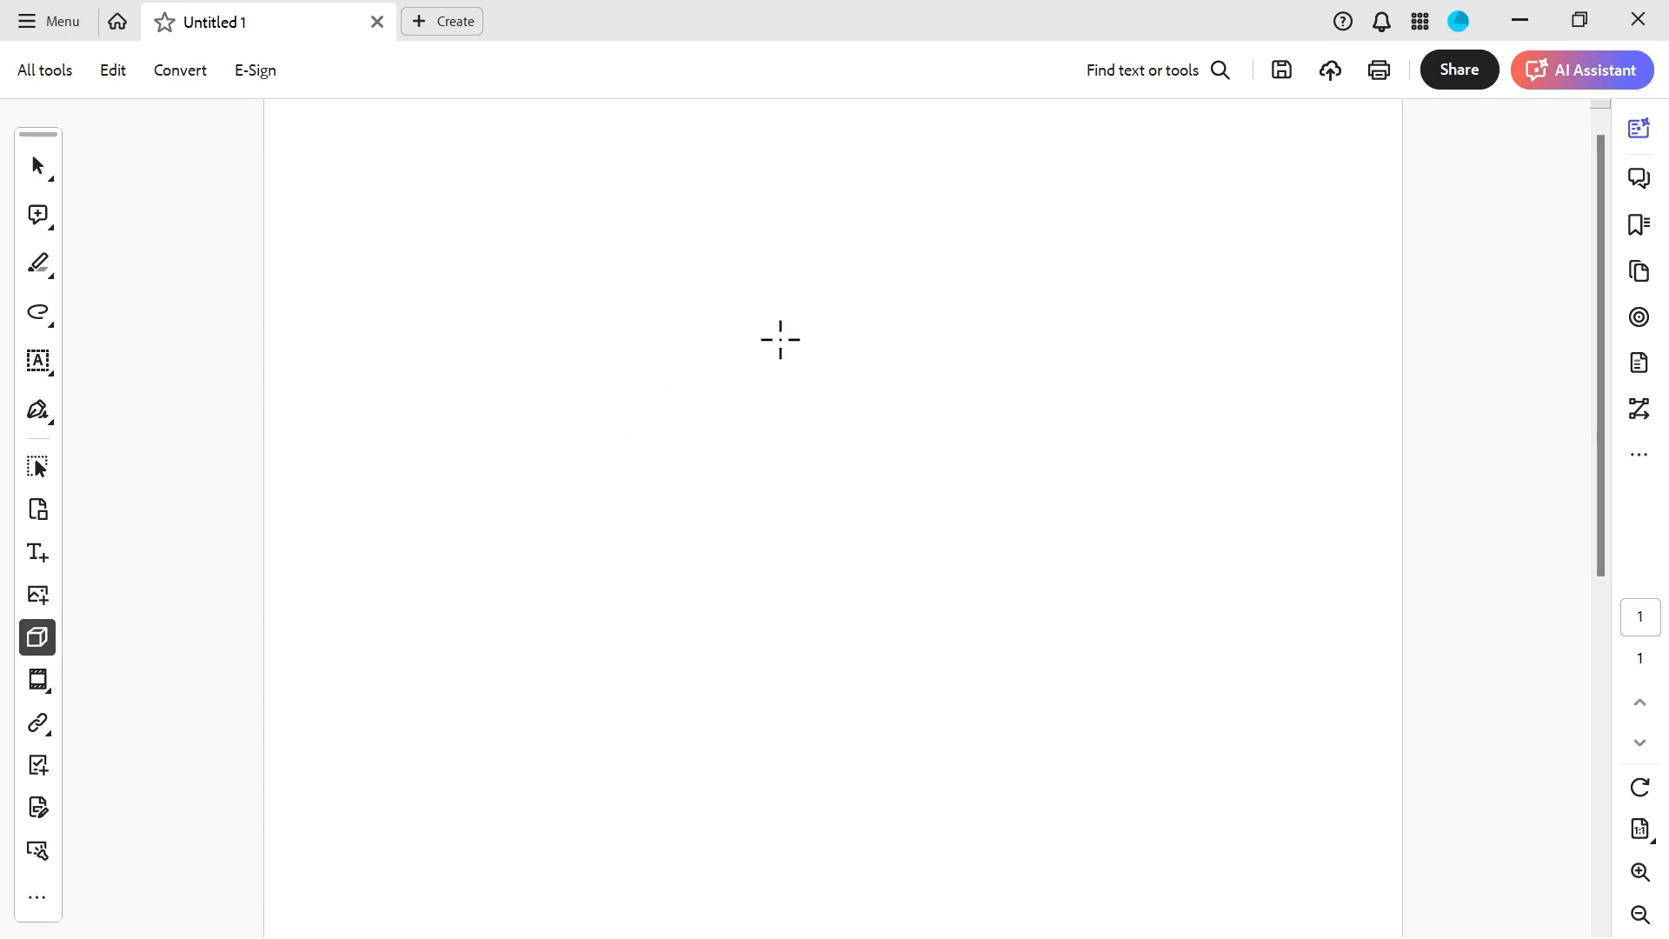
left_click_drag(490, 226, 963, 644)
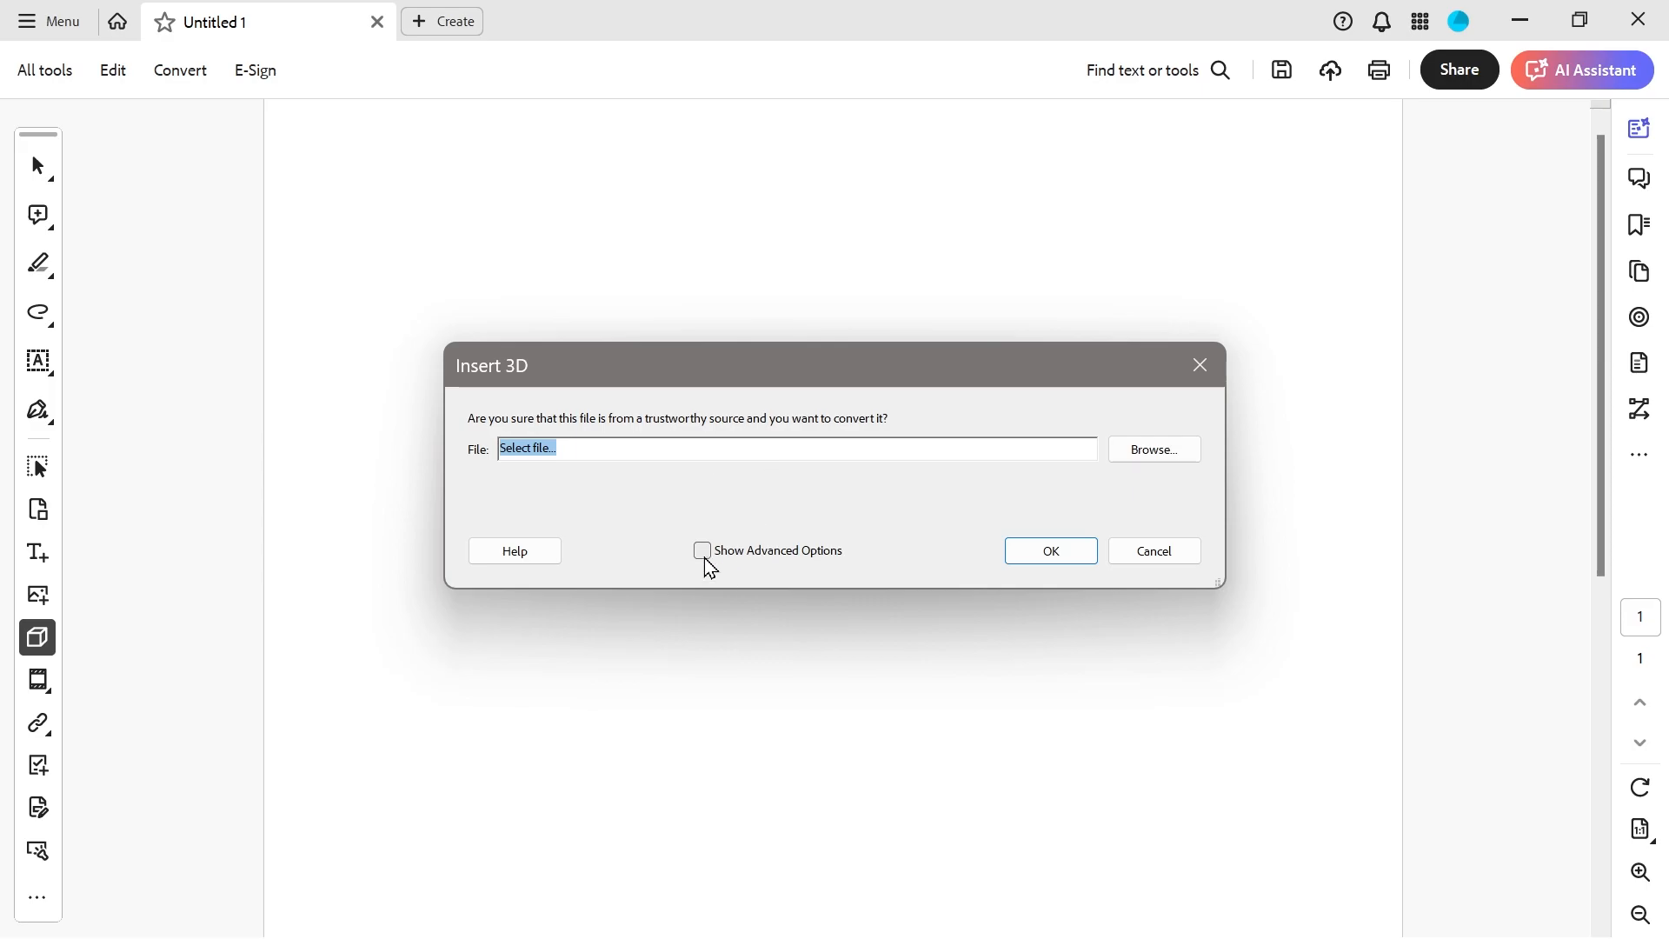
left_click(704, 557)
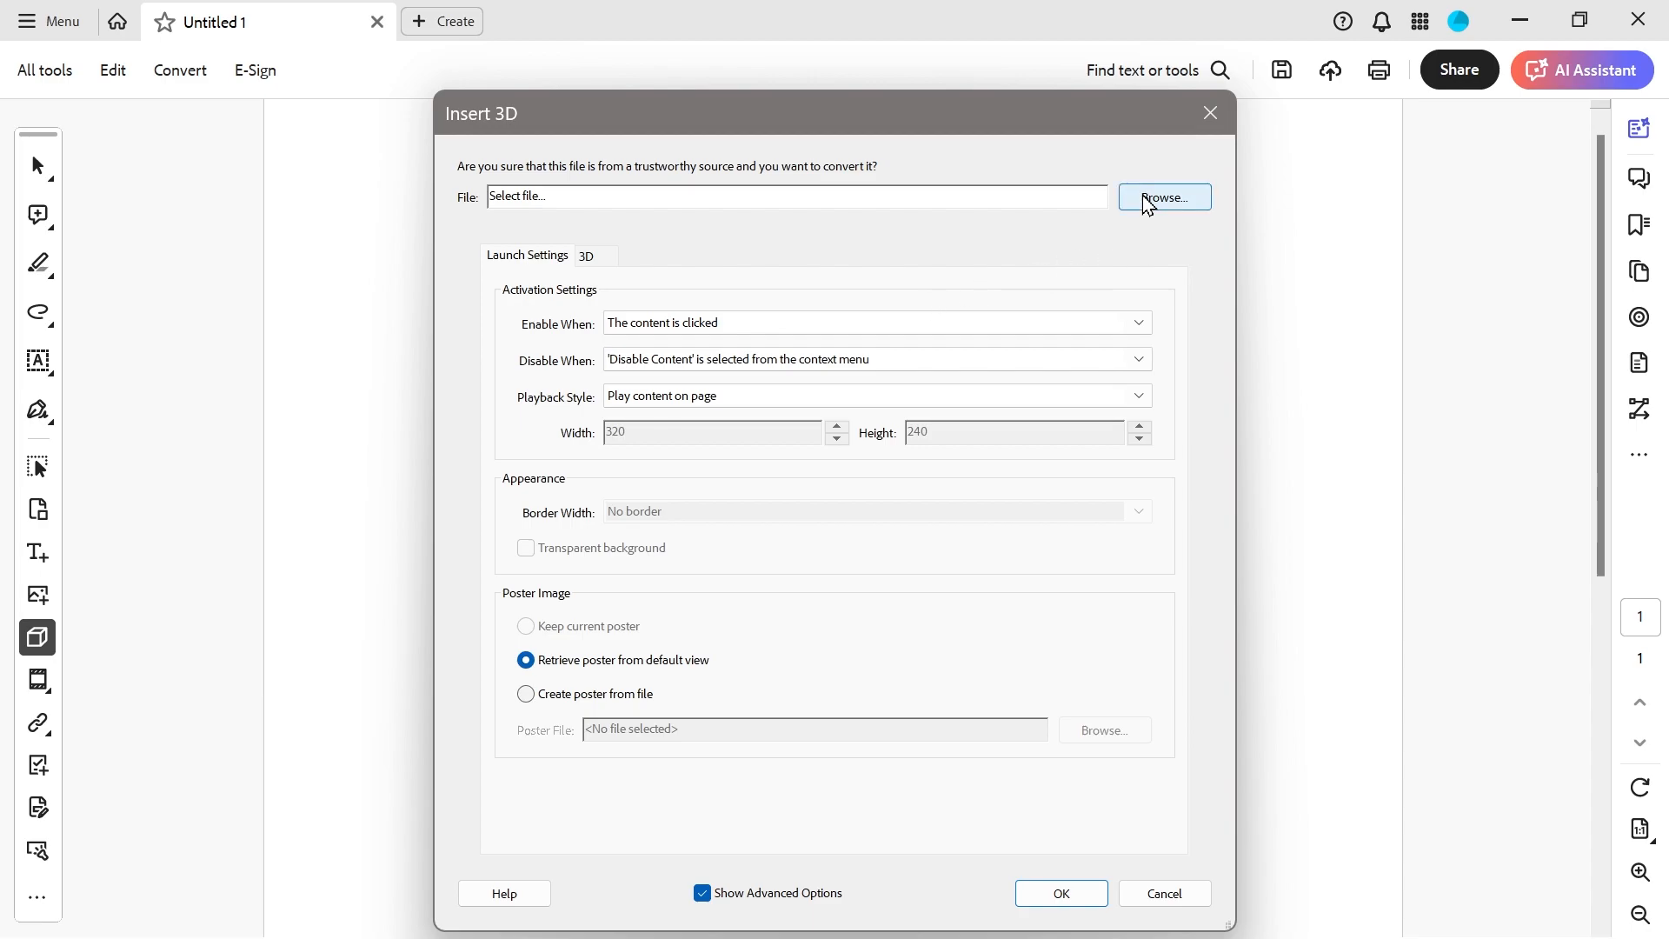
Choose apple.u3d from the FBX format folder and insert it as 3D content with the default launch settings
left_click(1166, 195)
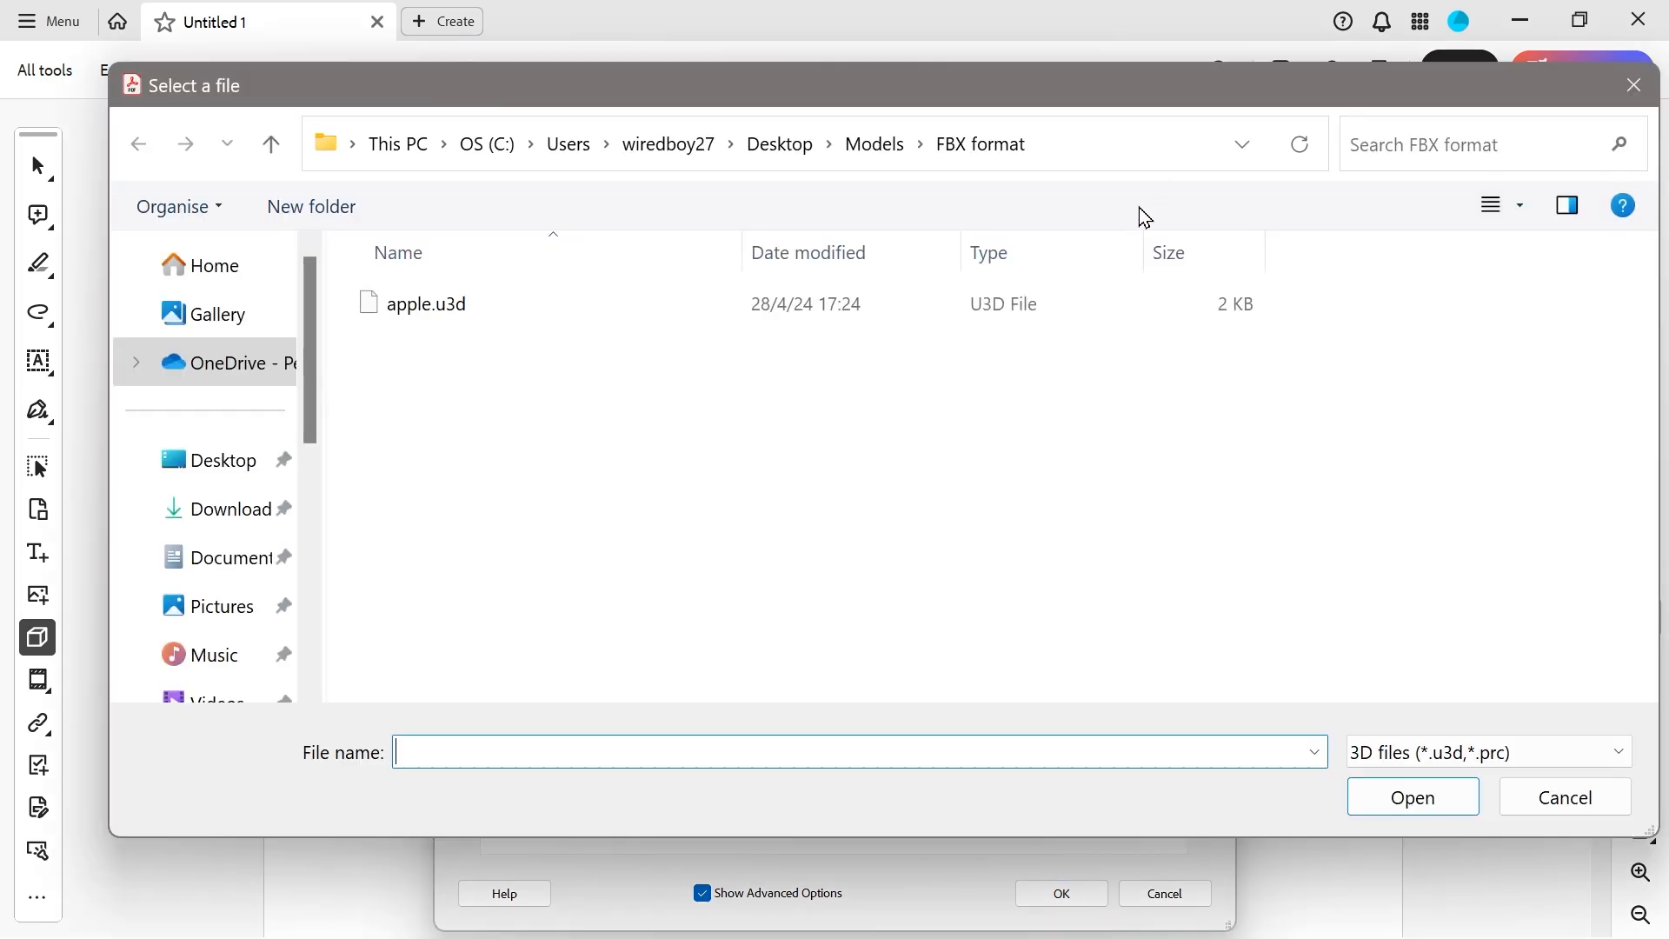
left_click(460, 310)
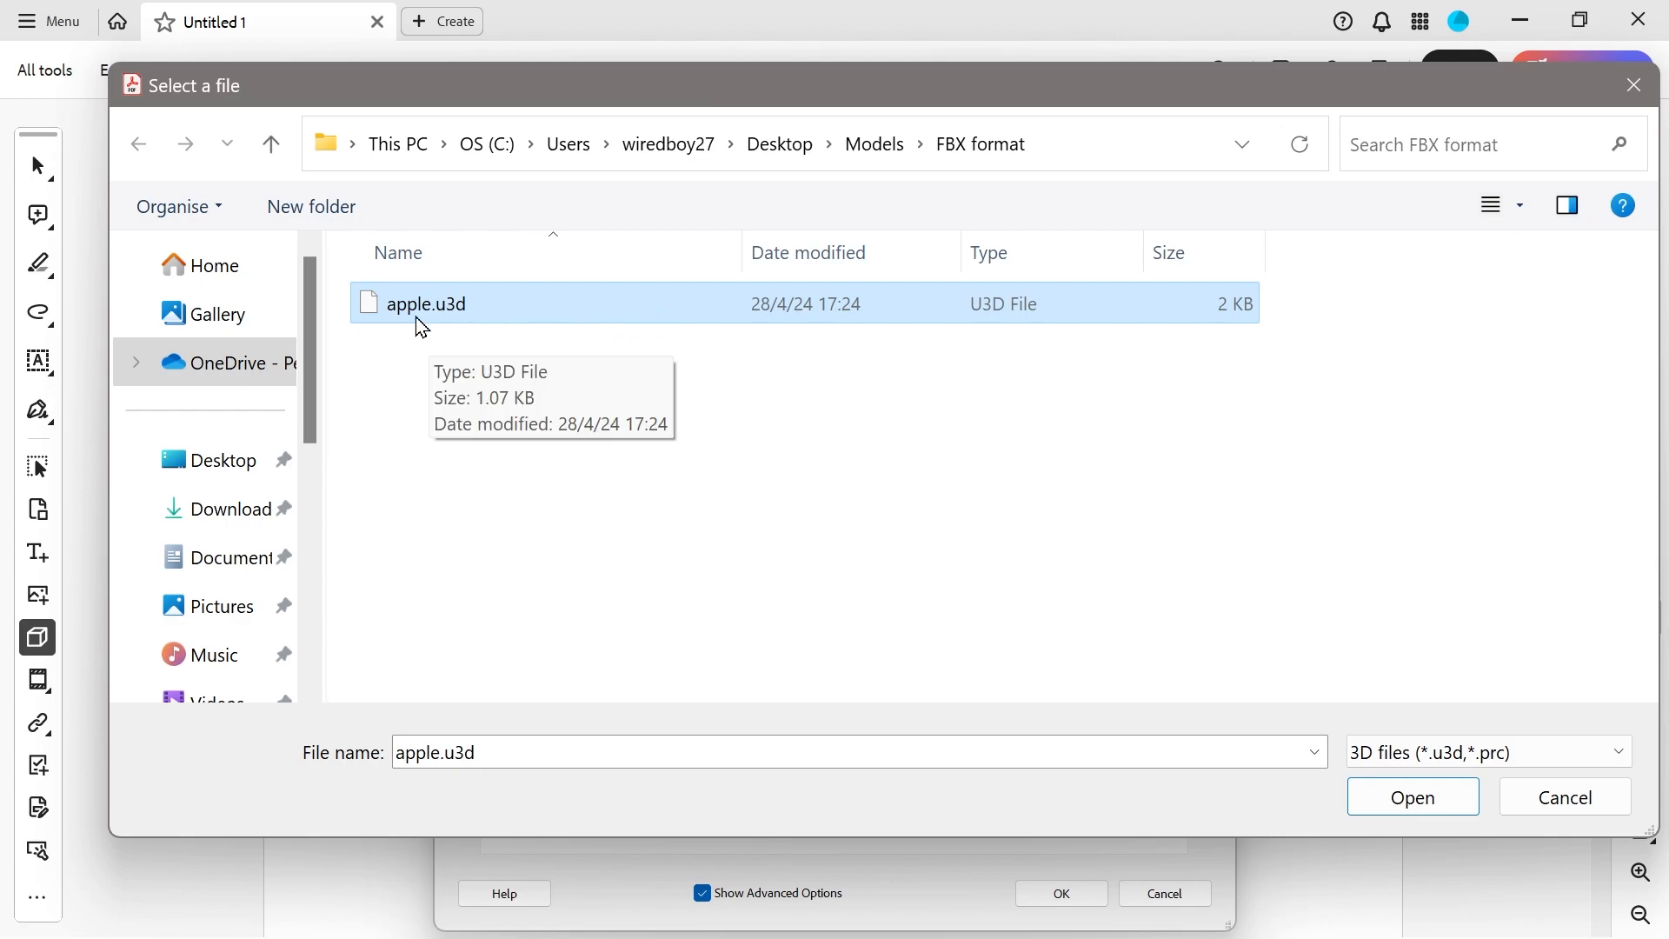
double_click(477, 302)
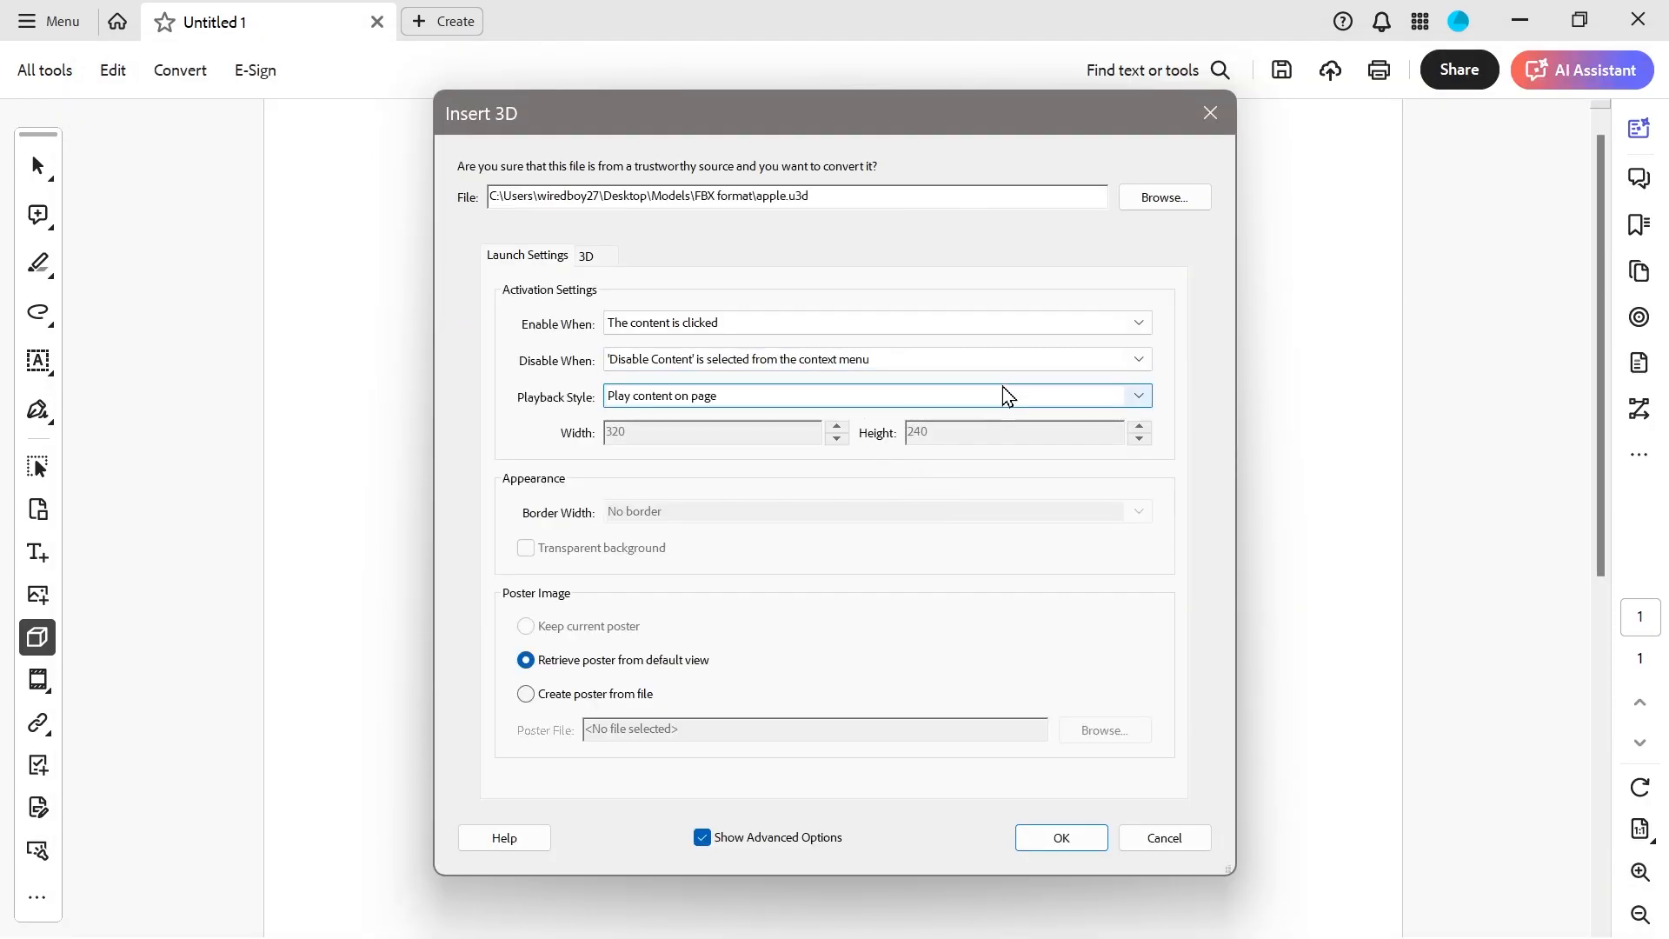
left_click(1055, 847)
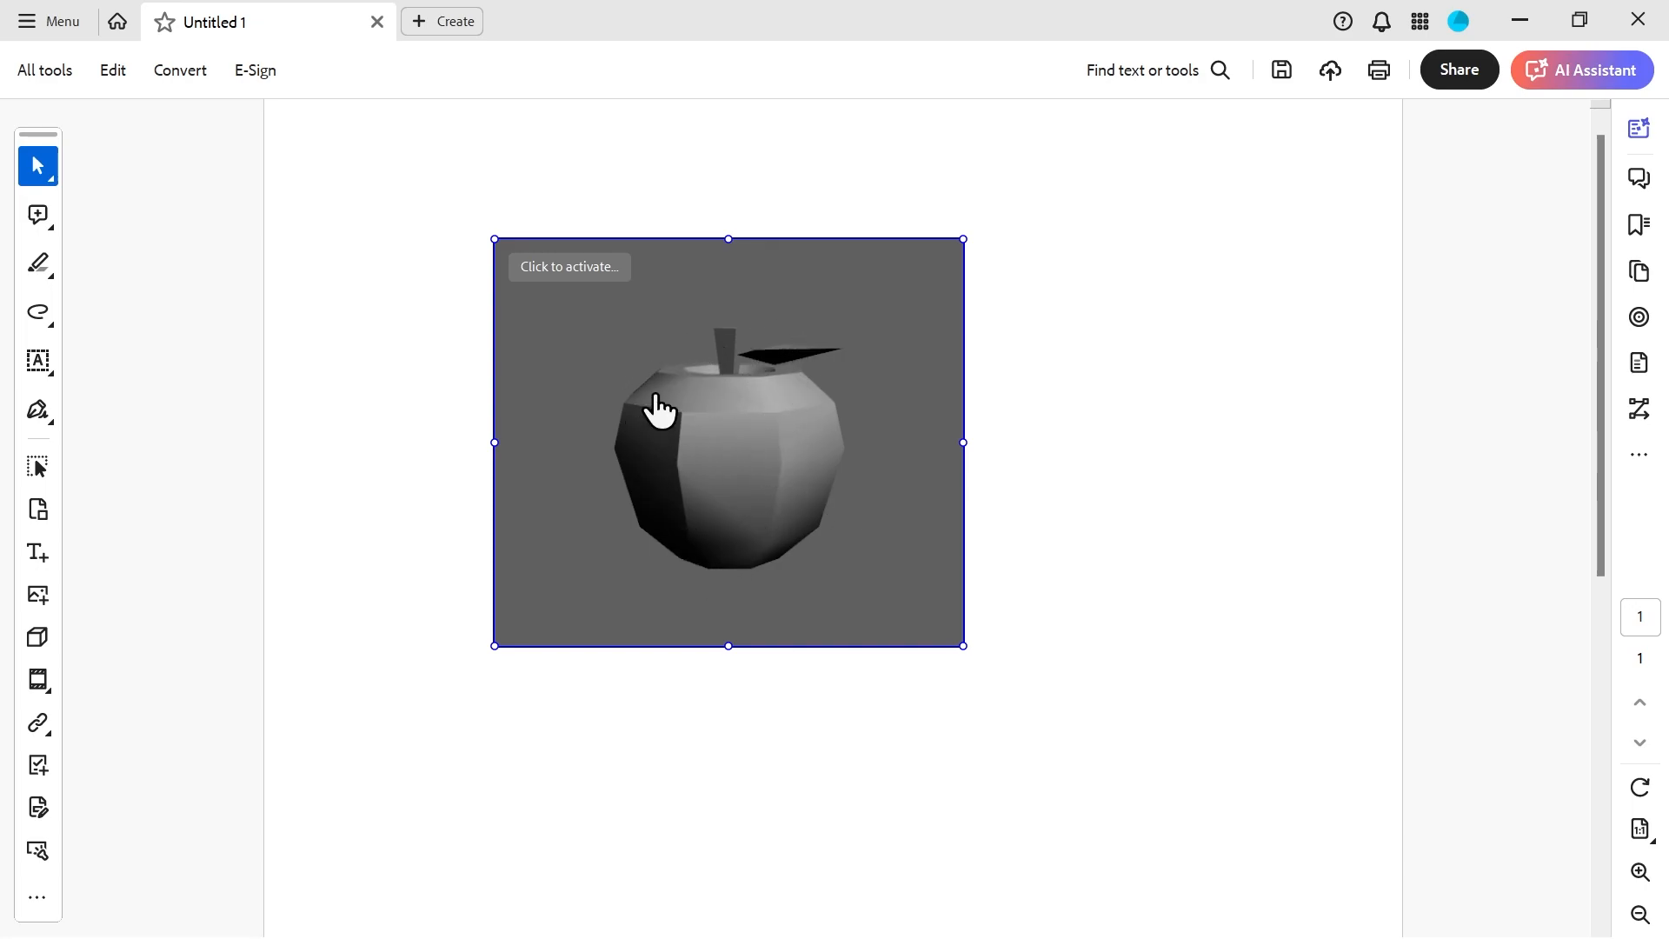
Activate the inserted 3D apple and rotate it to look at it from above
left_click(550, 268)
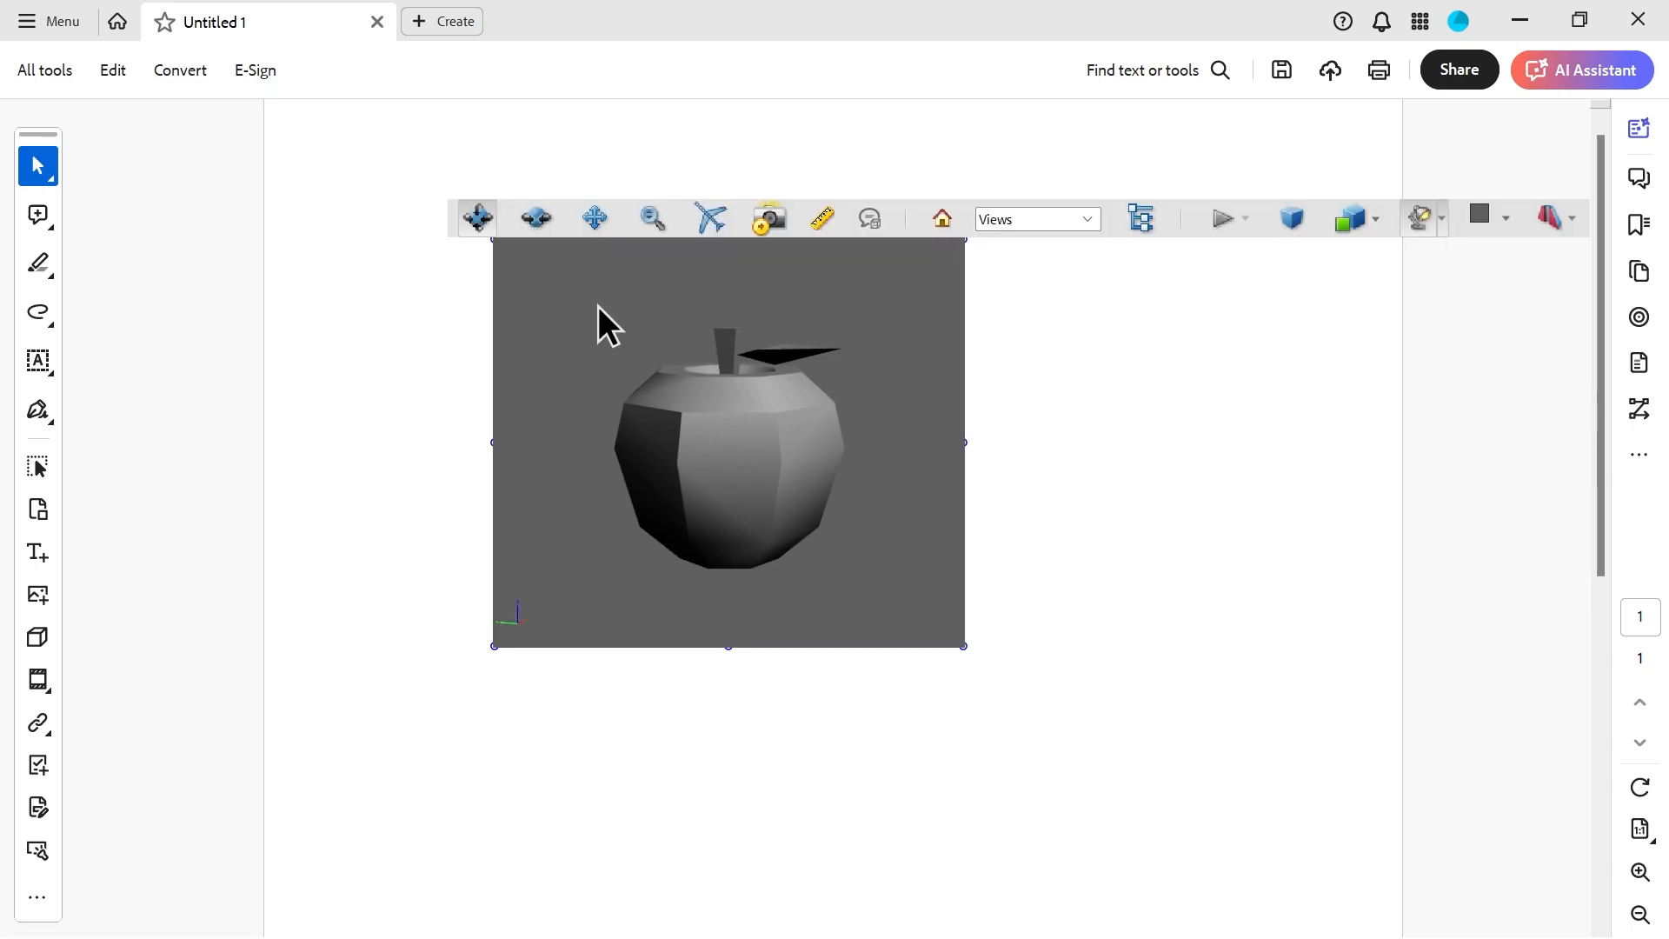
left_click_drag(707, 403, 706, 467)
mouse_move(753, 400)
left_mouse_down()
mouse_move(716, 462)
mouse_move(786, 458)
mouse_move(753, 432)
mouse_move(769, 424)
left_mouse_up()
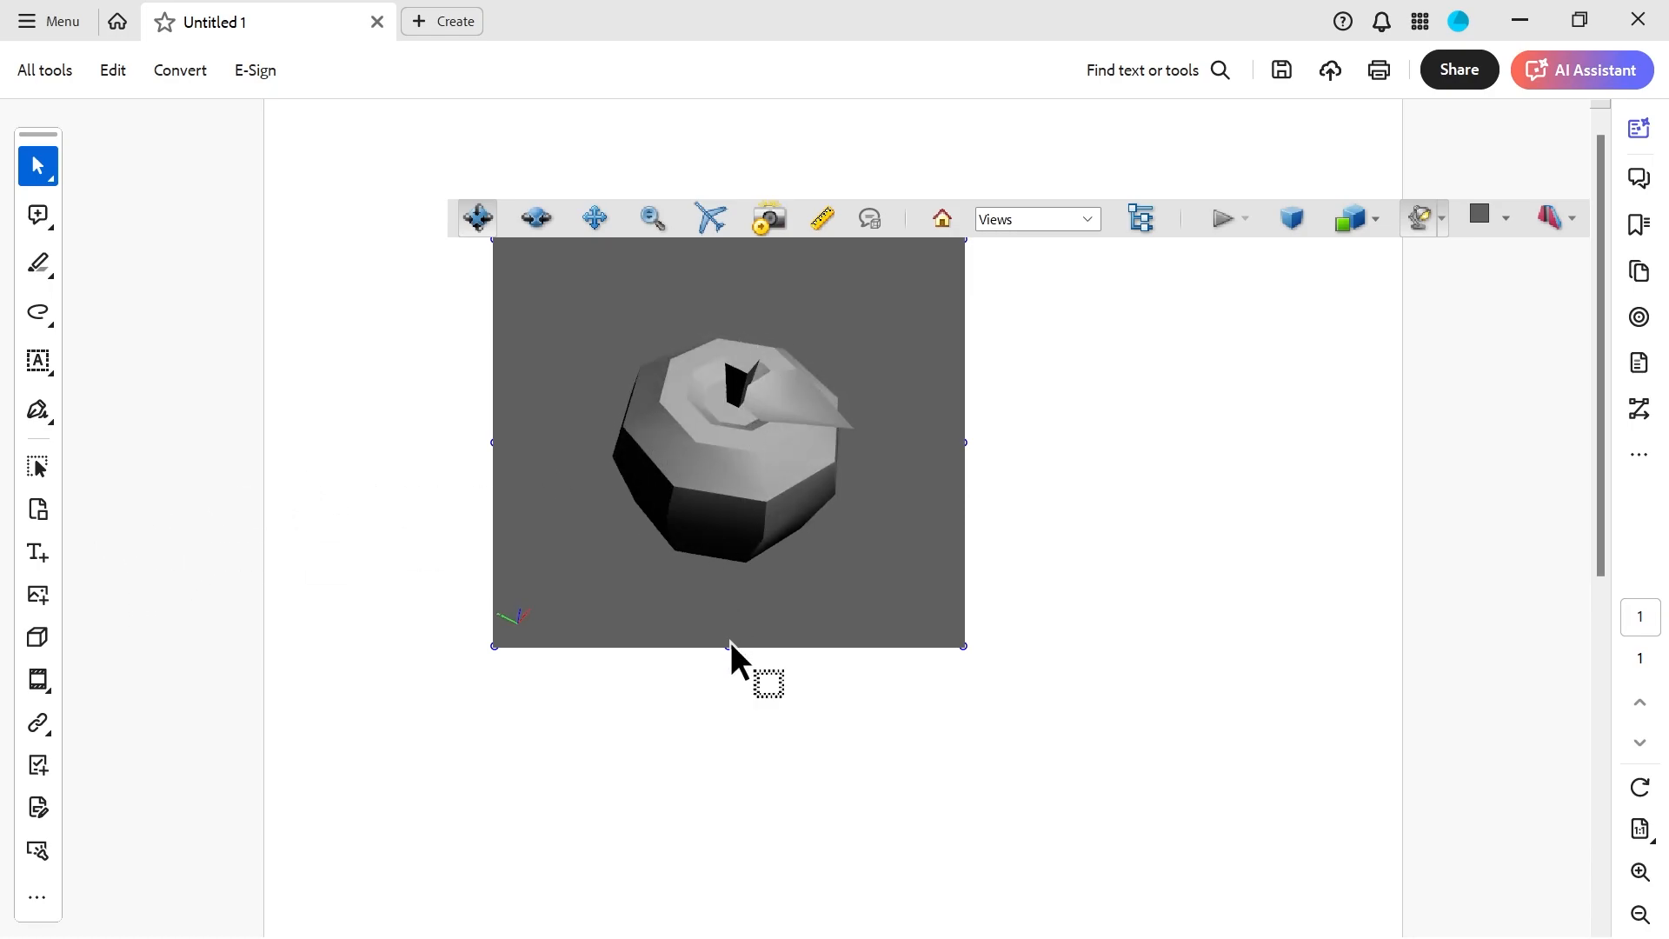
Enlarge the 3D apple's frame slightly and reposition it a little lower on the page
left_click(35, 466)
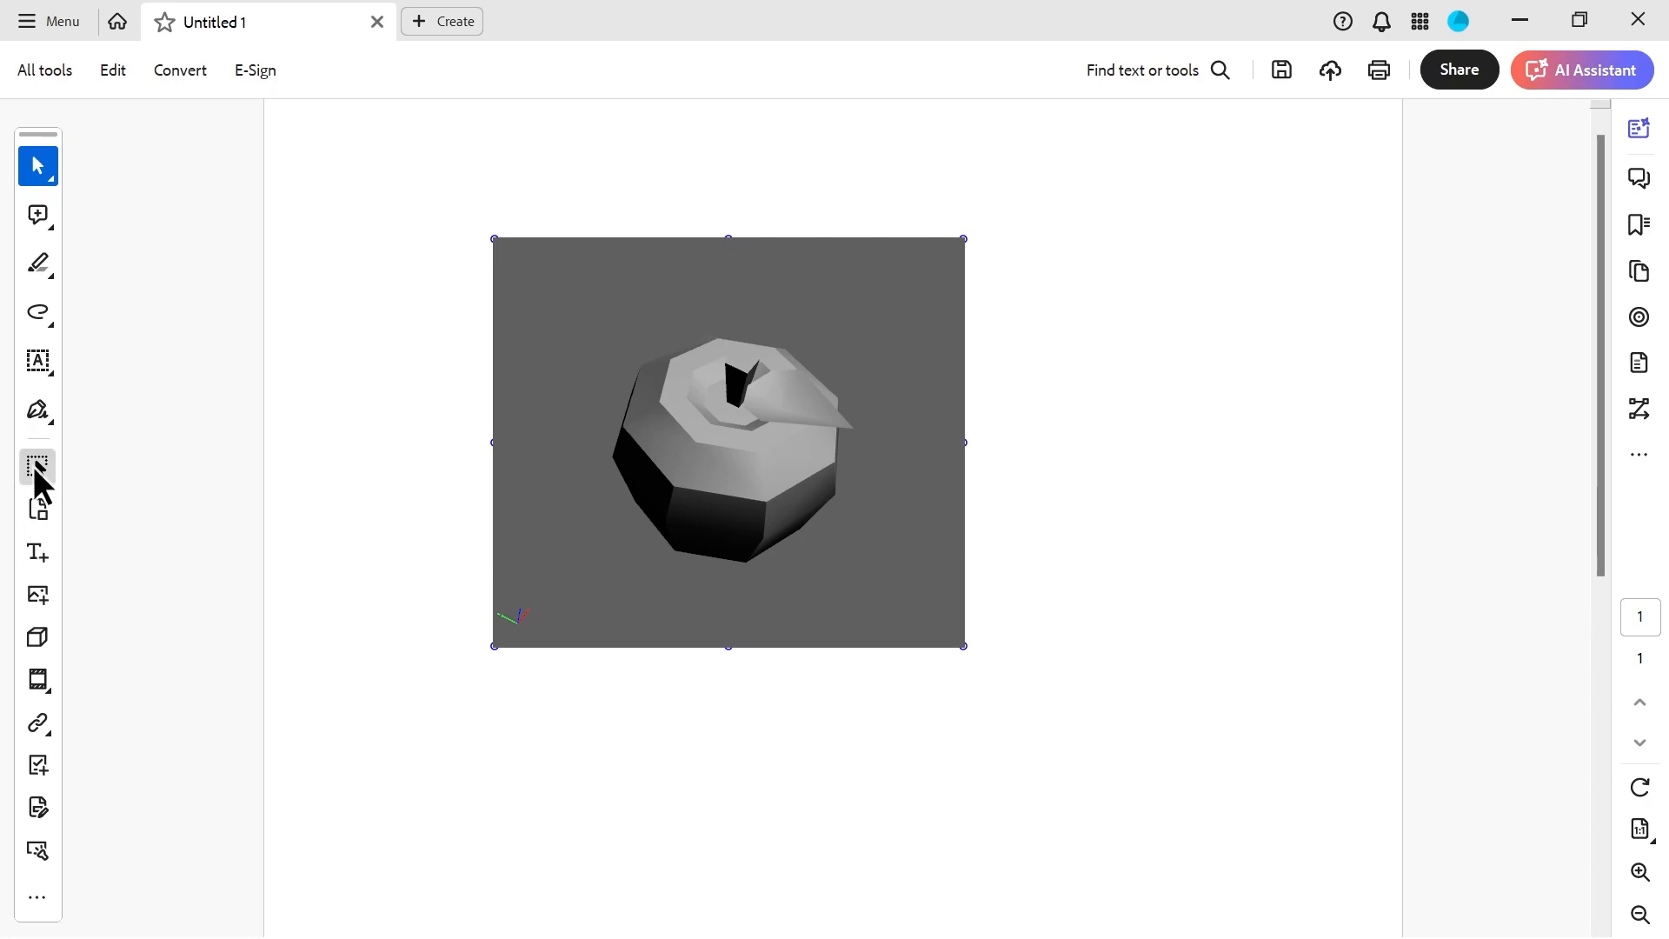
left_click_drag(778, 338, 663, 374)
left_click_drag(858, 290, 914, 252)
left_click_drag(700, 509, 733, 393)
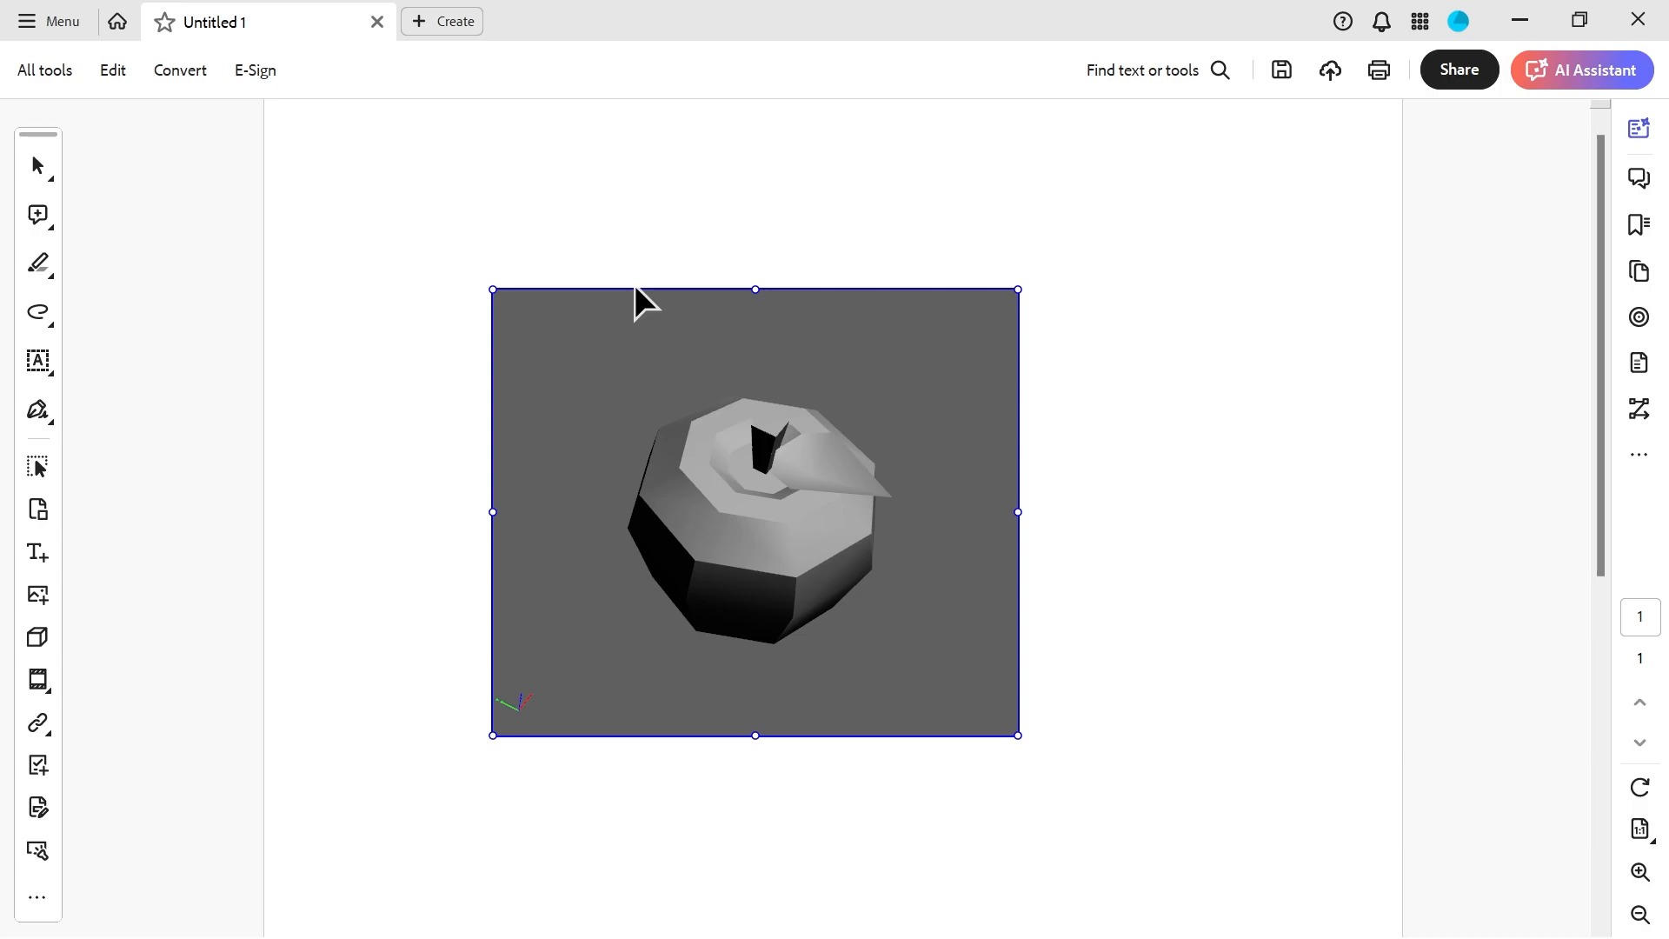
Return to the Select tool, reactivate the 3D apple, and spin it to view it from the side
left_click(45, 170)
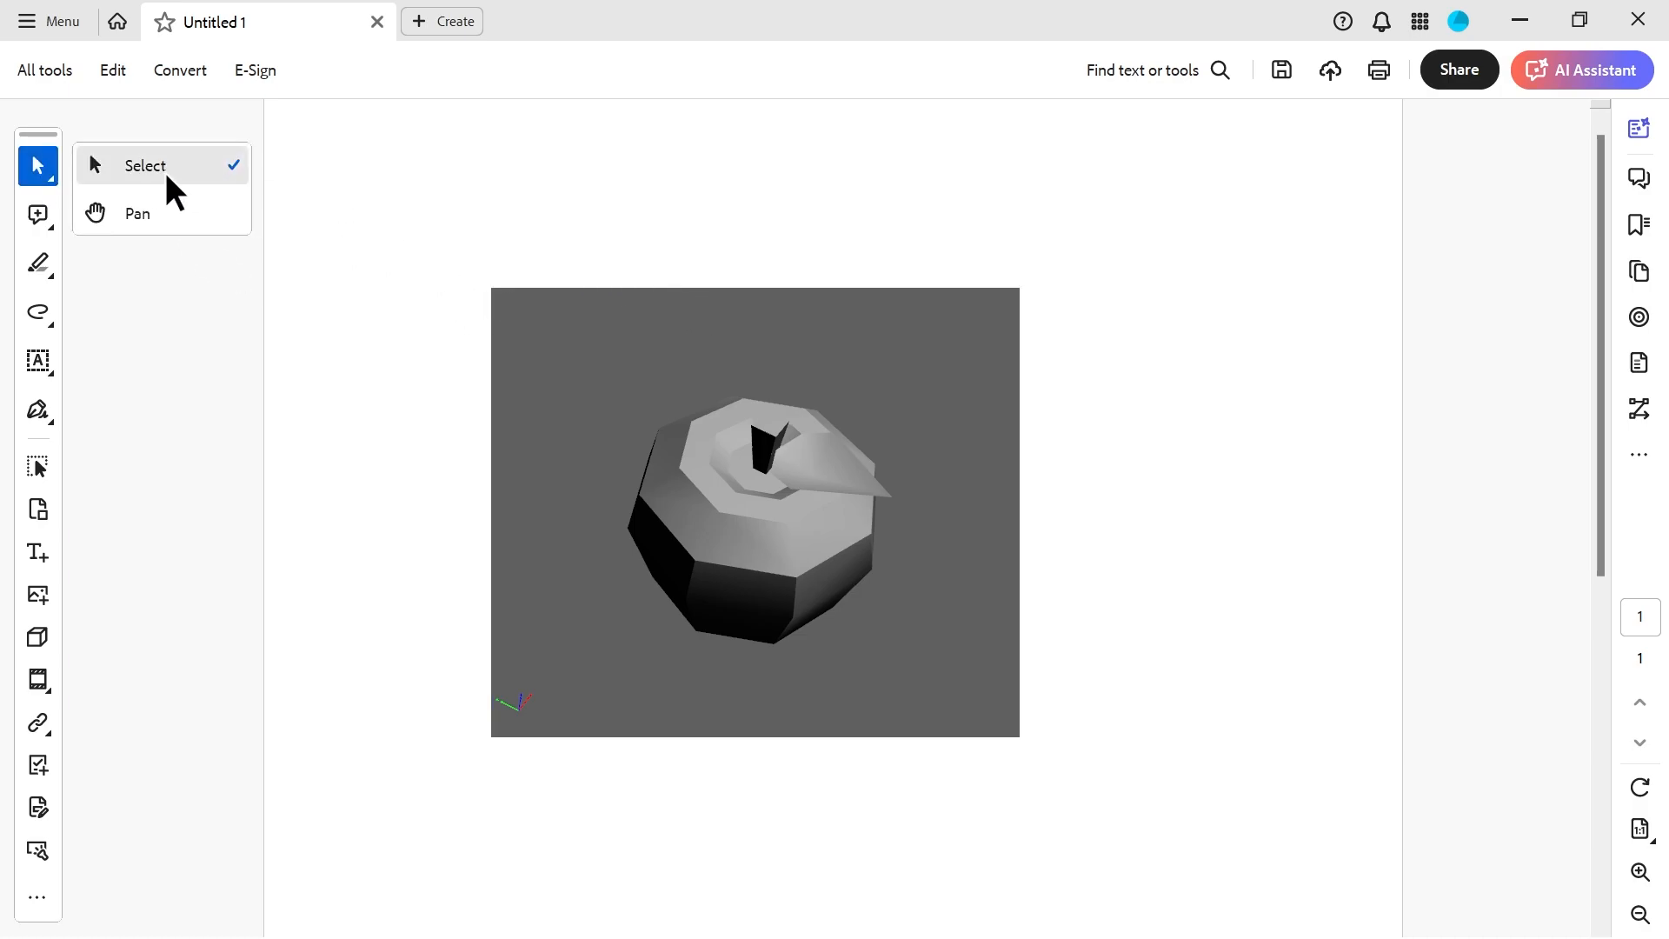
left_click(647, 305)
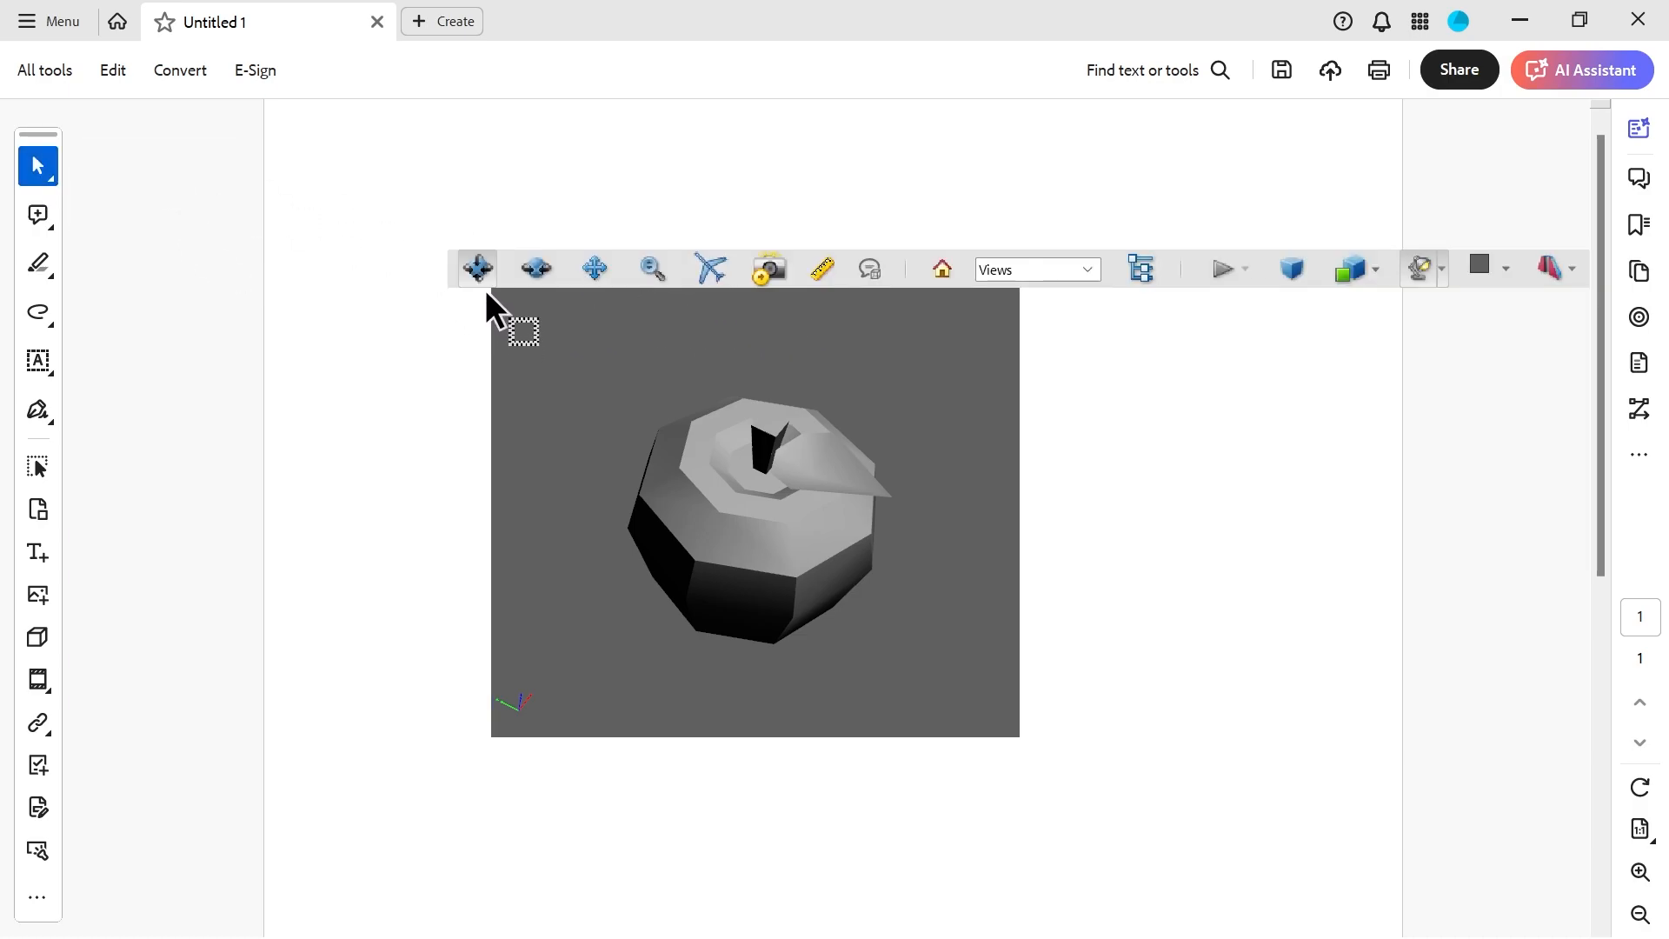
left_click(538, 270)
left_click_drag(655, 399, 584, 315)
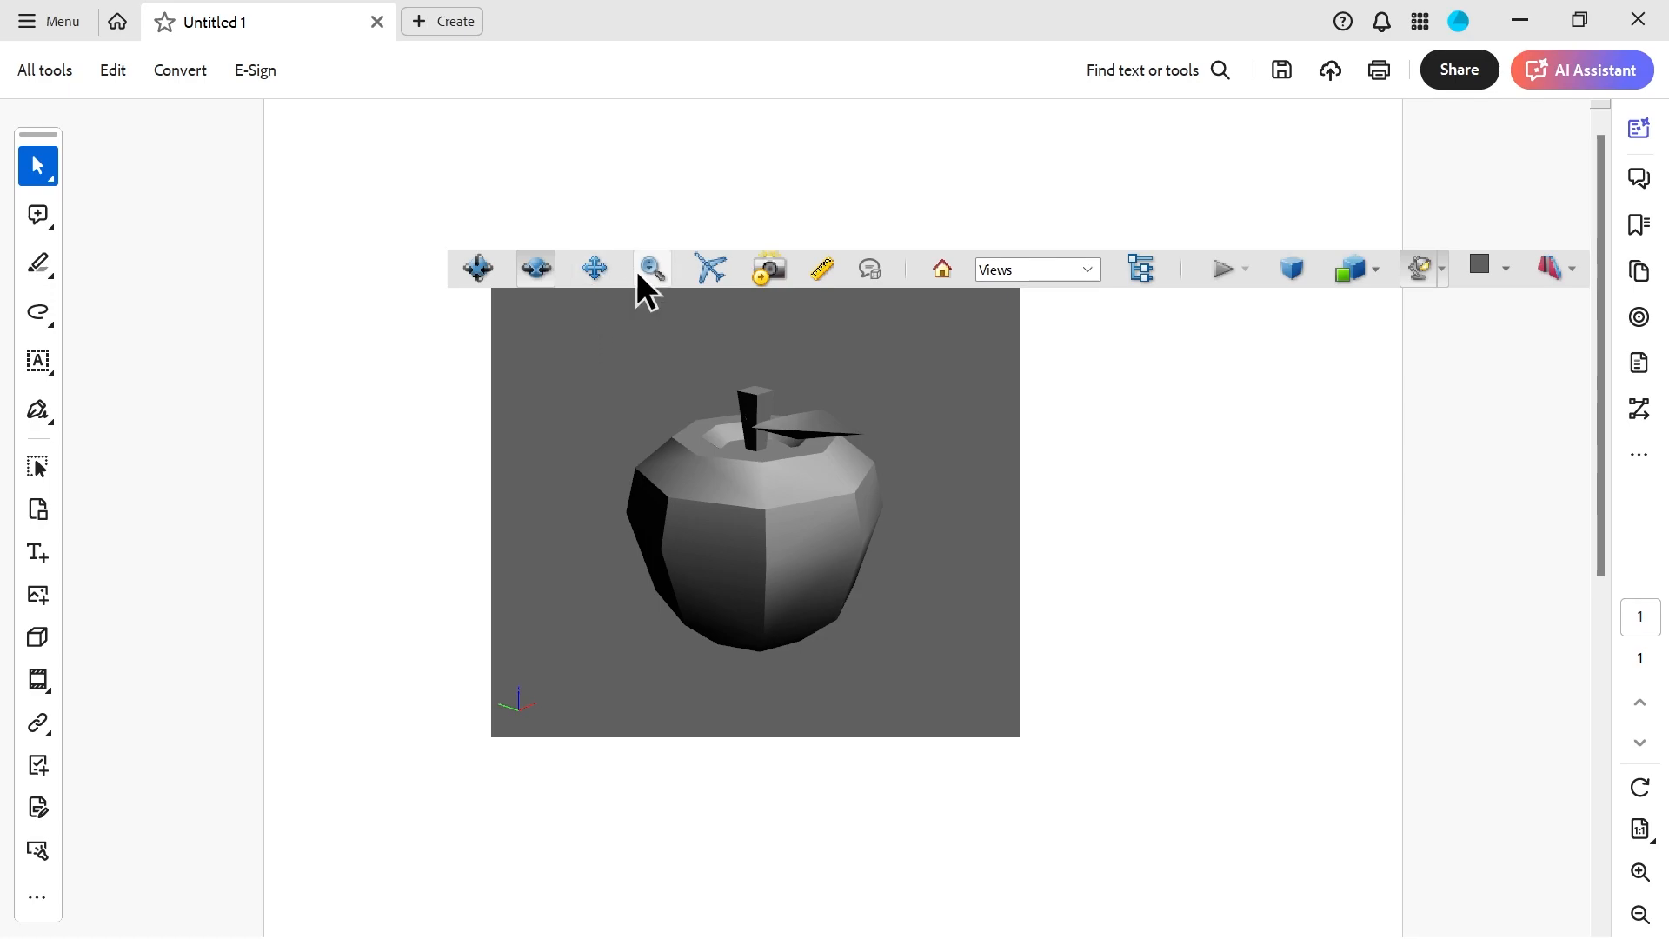
Pan and zoom the apple within its frame, and try the Fly tool on it
left_click(595, 268)
left_click_drag(663, 402, 596, 432)
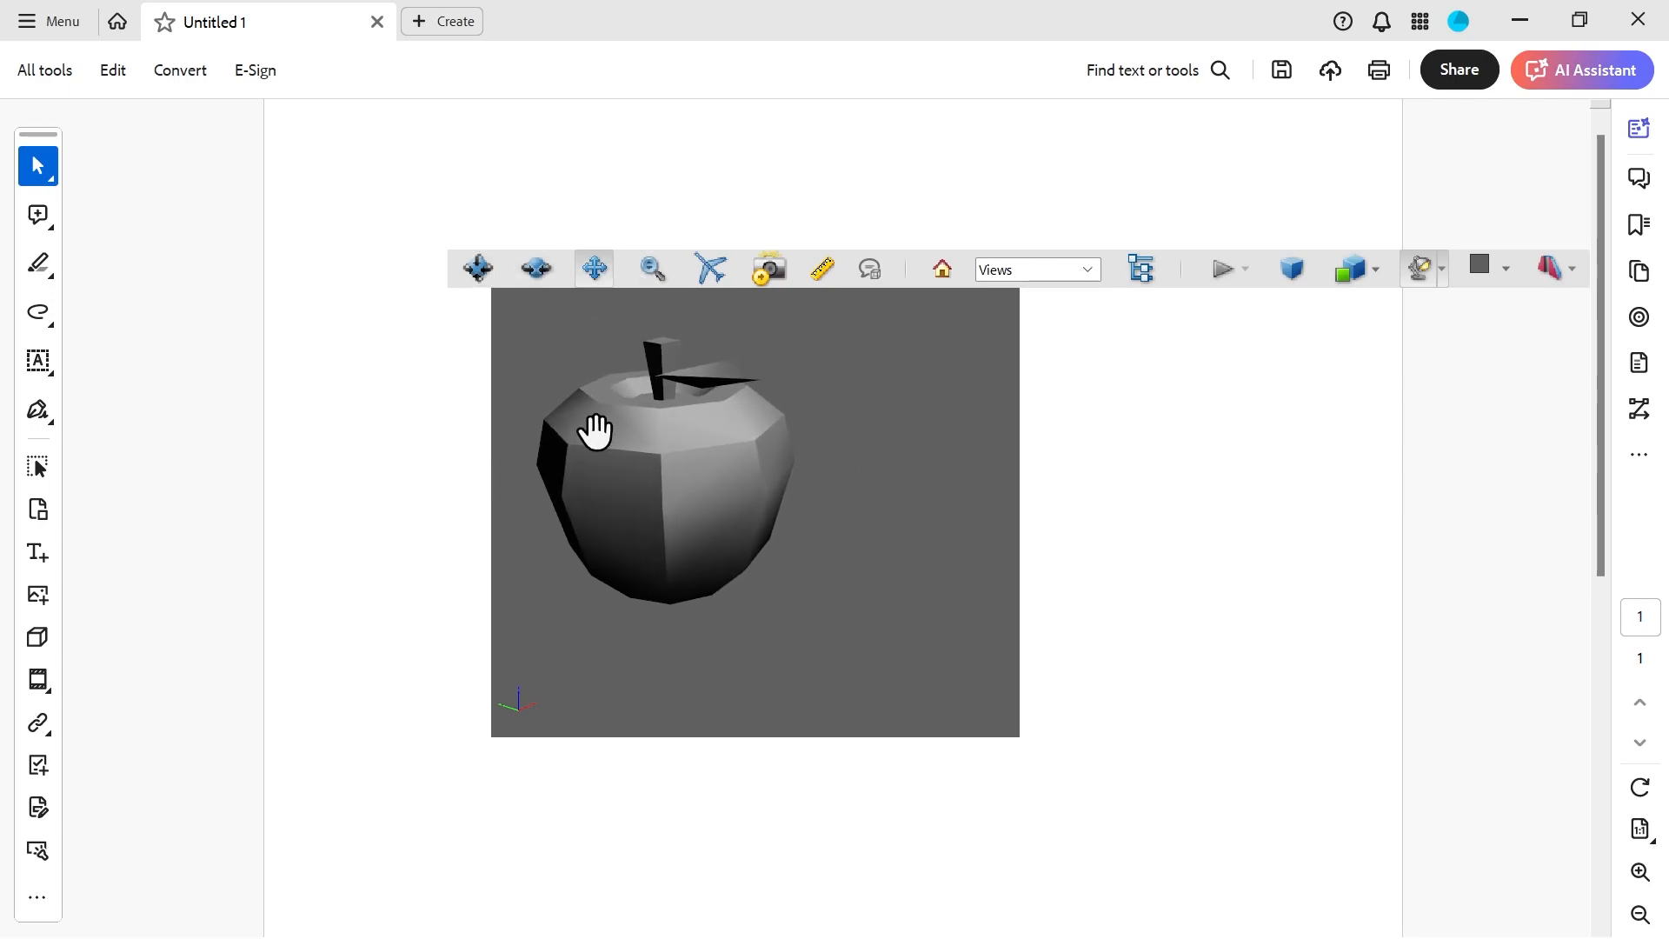
left_click(652, 268)
left_click_drag(678, 469, 643, 413)
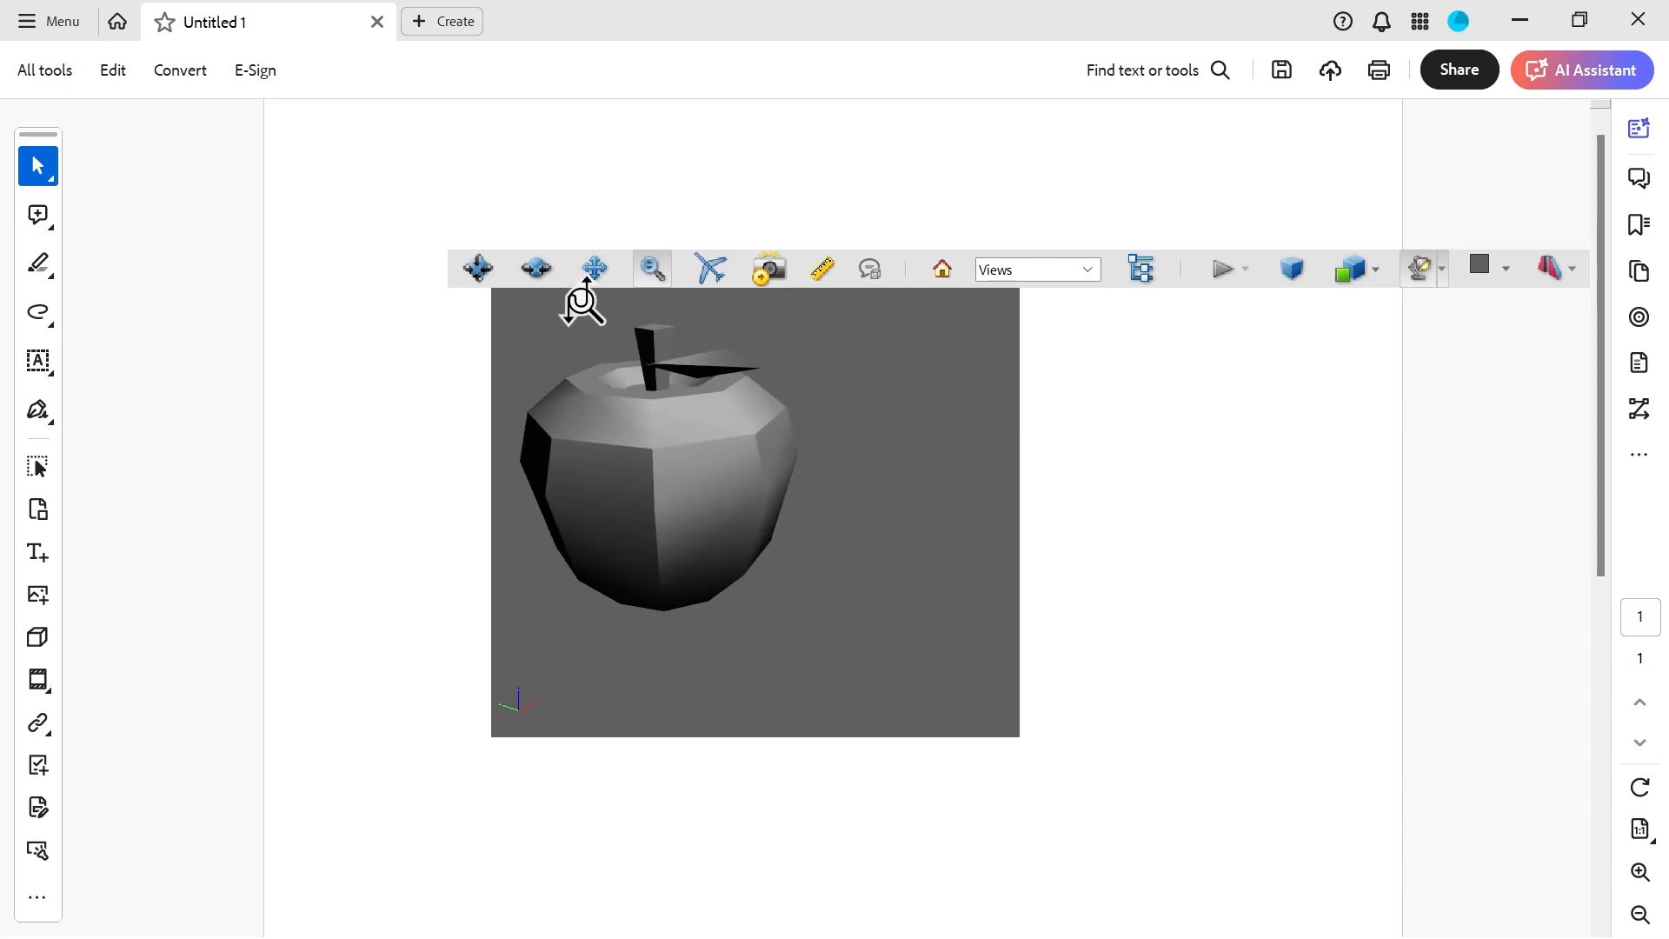
left_click(594, 269)
left_click_drag(641, 472, 724, 522)
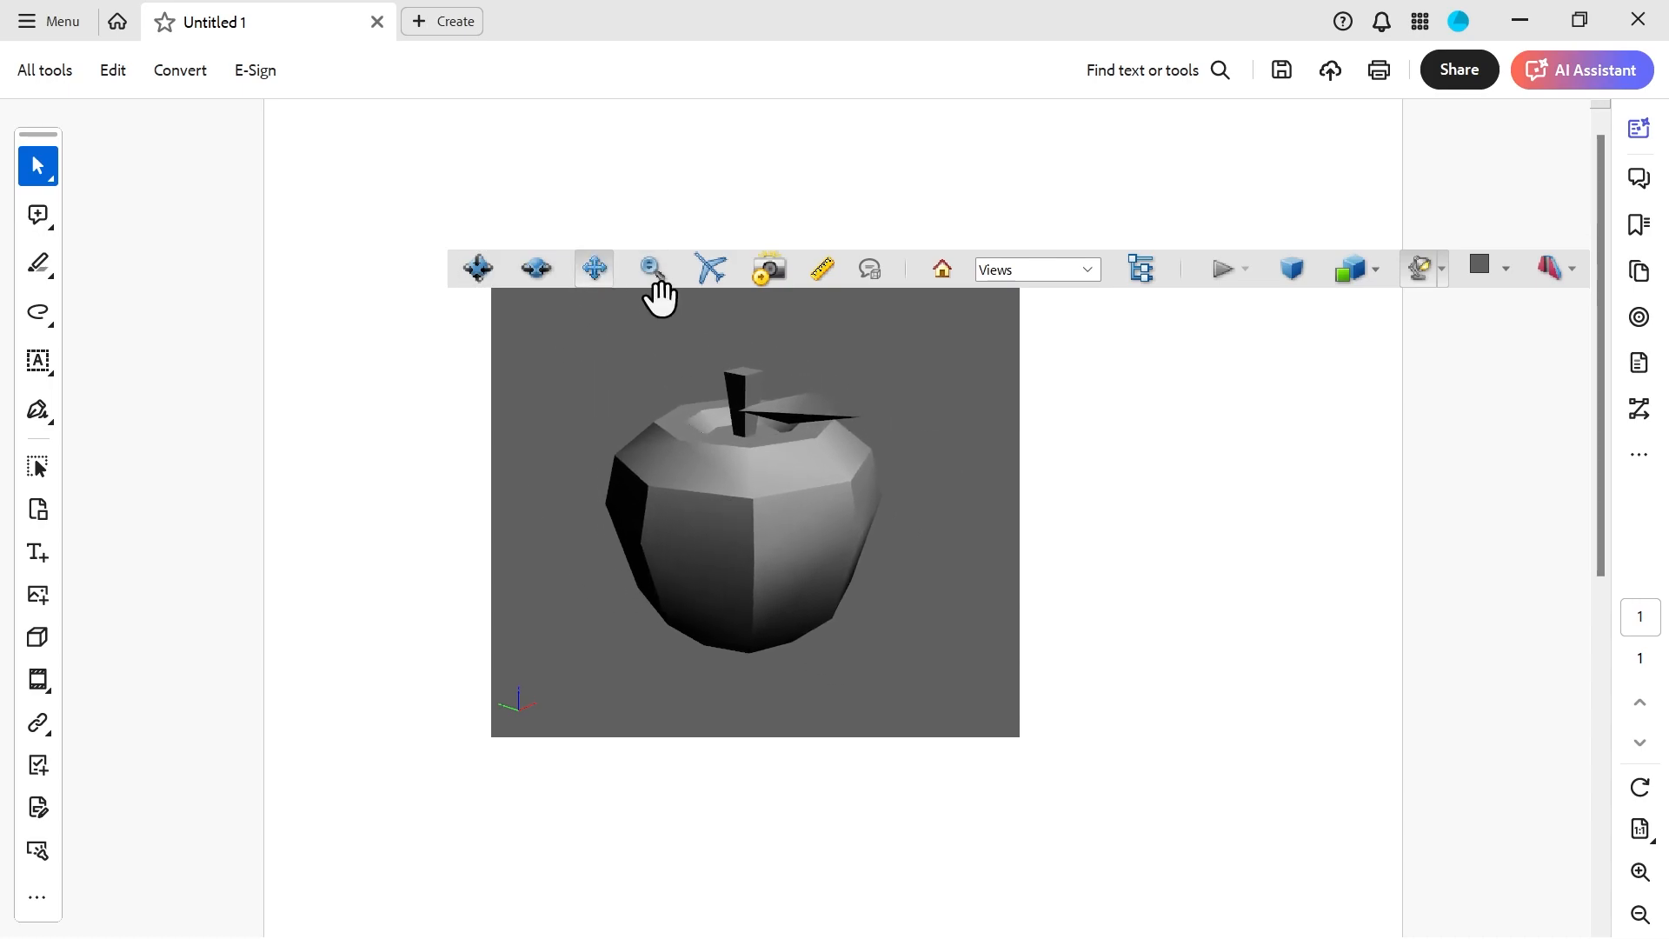
left_click(713, 269)
mouse_move(754, 494)
left_mouse_down()
mouse_move(836, 587)
mouse_move(738, 561)
mouse_move(755, 568)
mouse_move(748, 514)
left_mouse_up()
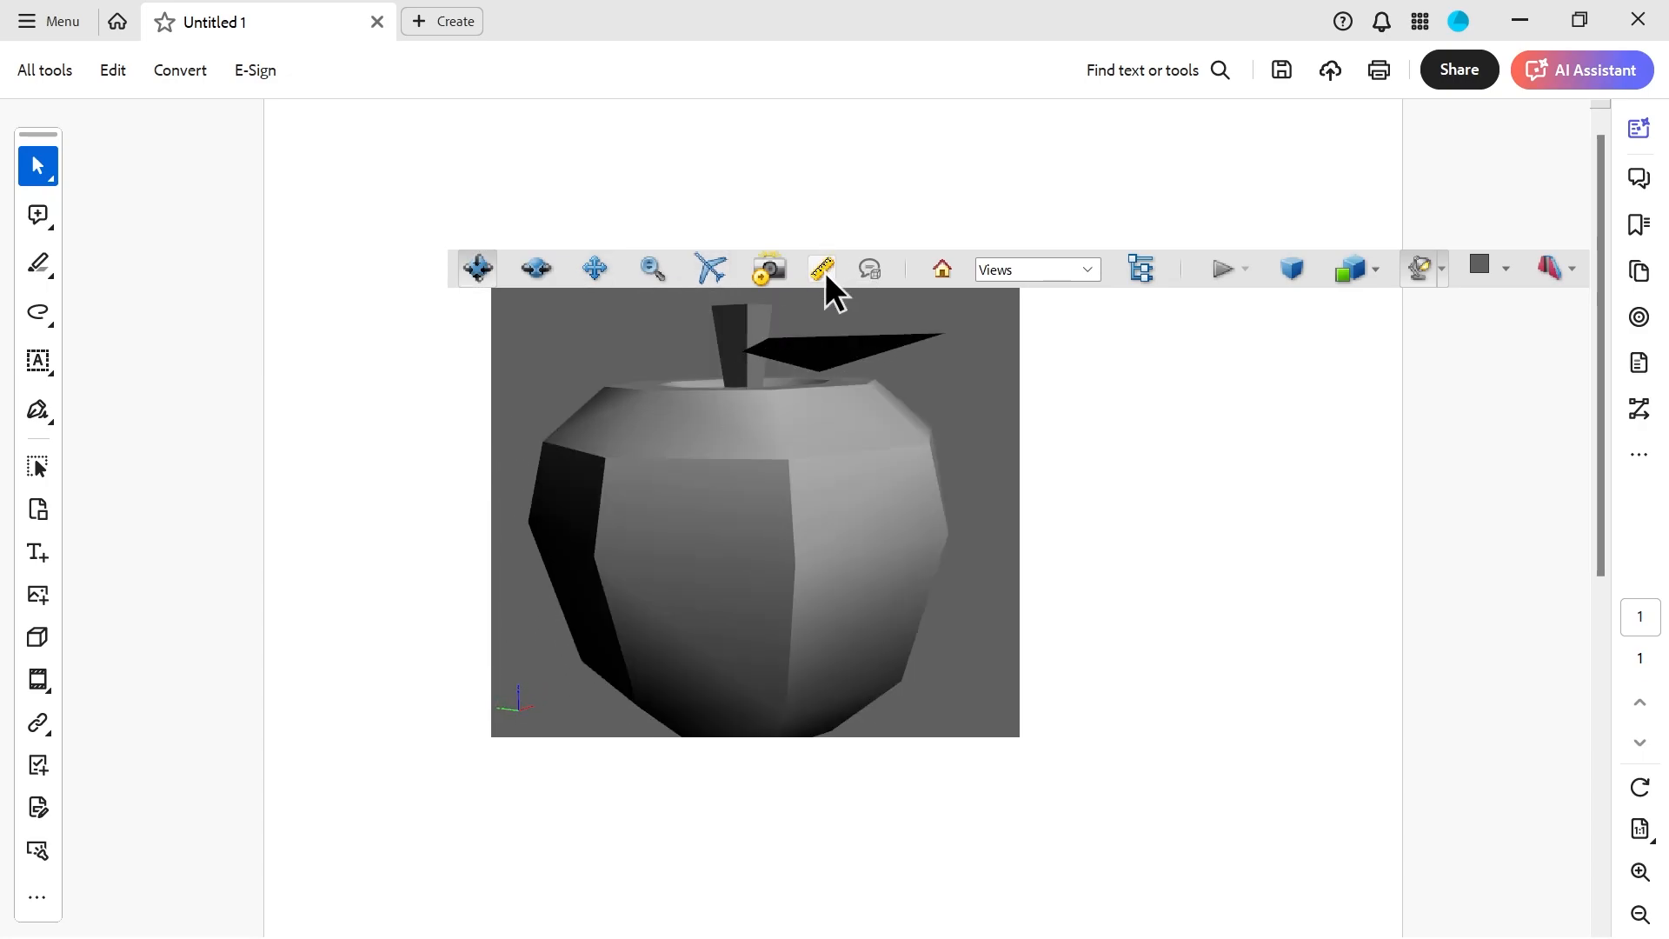
left_click(1006, 275)
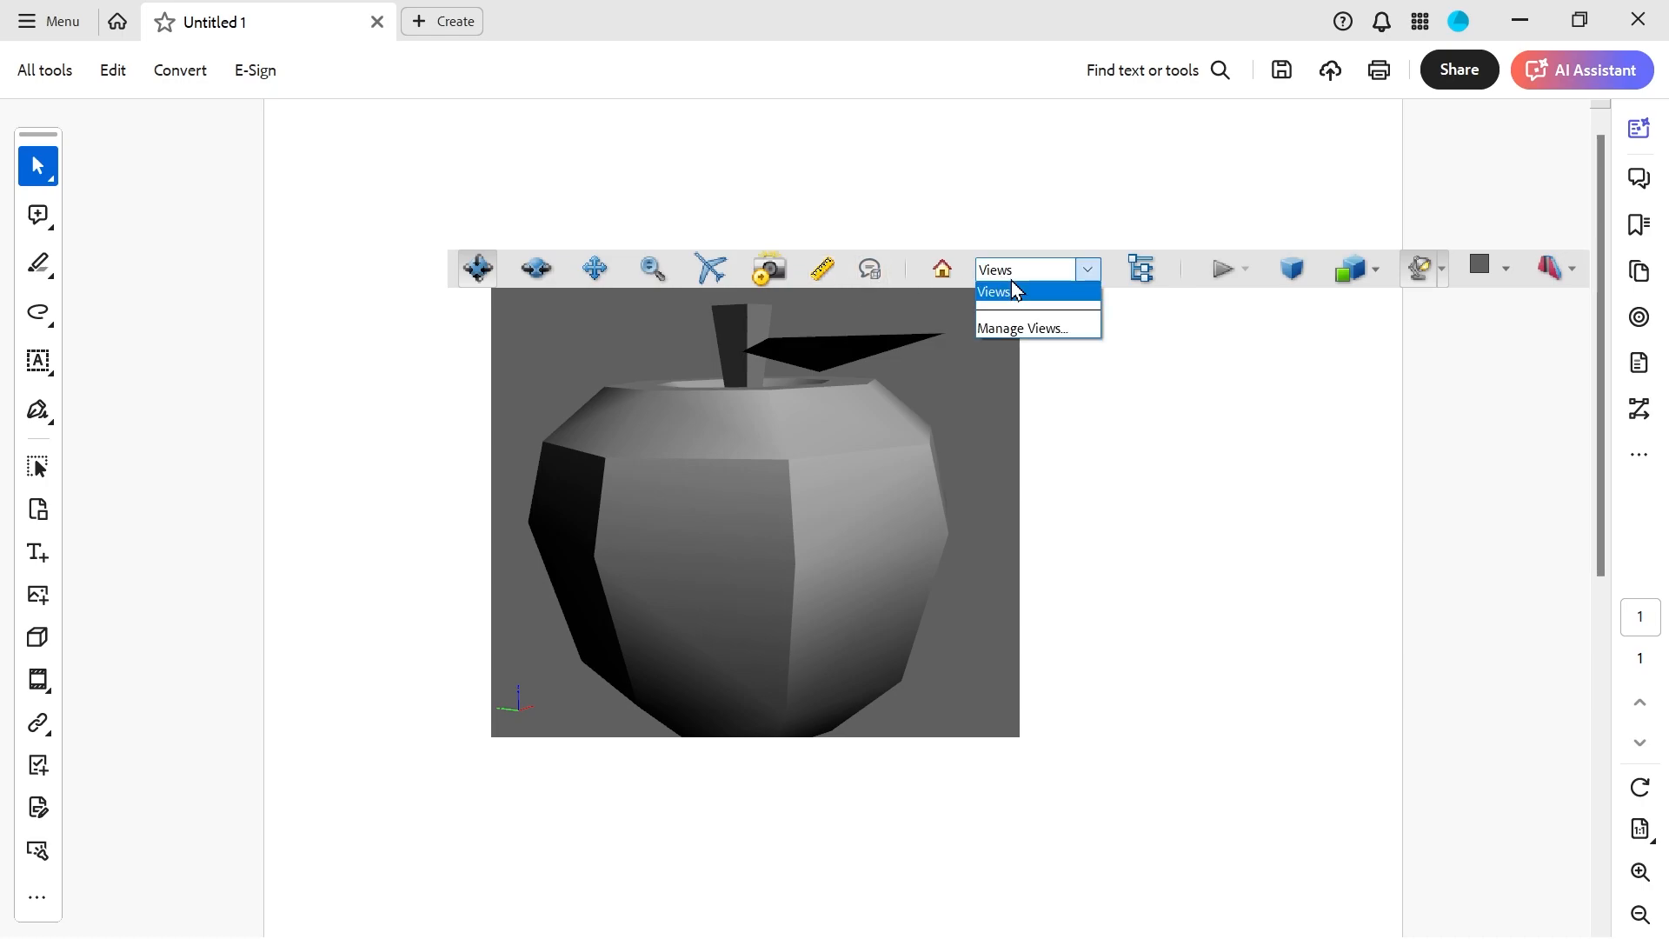
left_click(1027, 330)
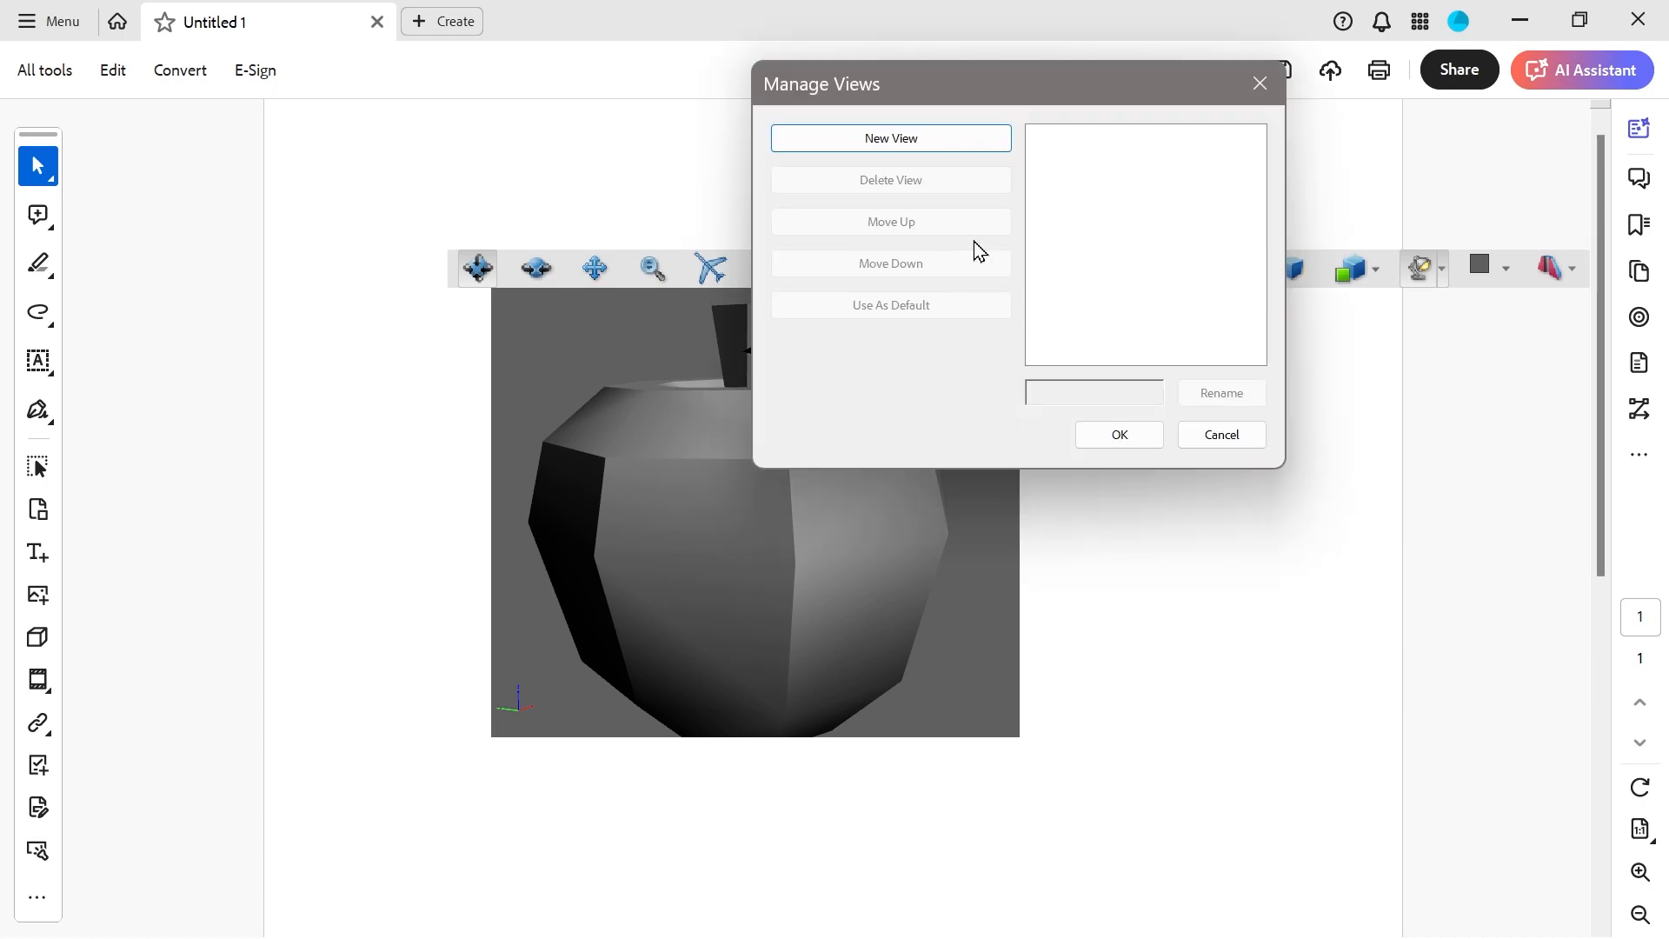
left_click(955, 150)
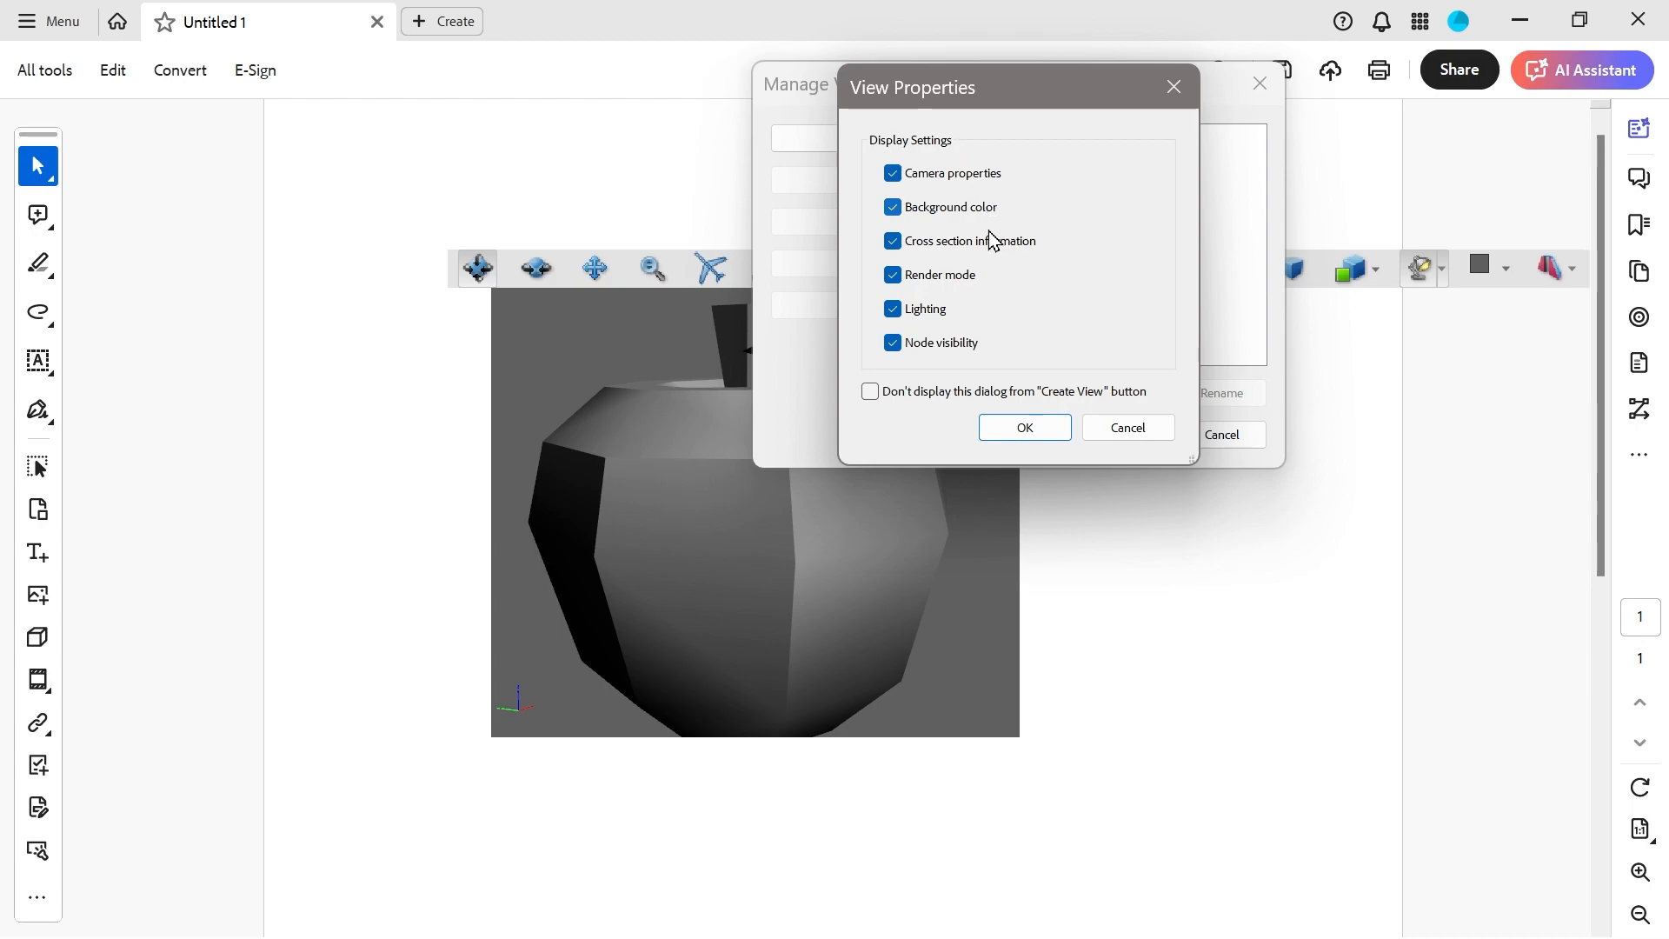
left_click(1117, 430)
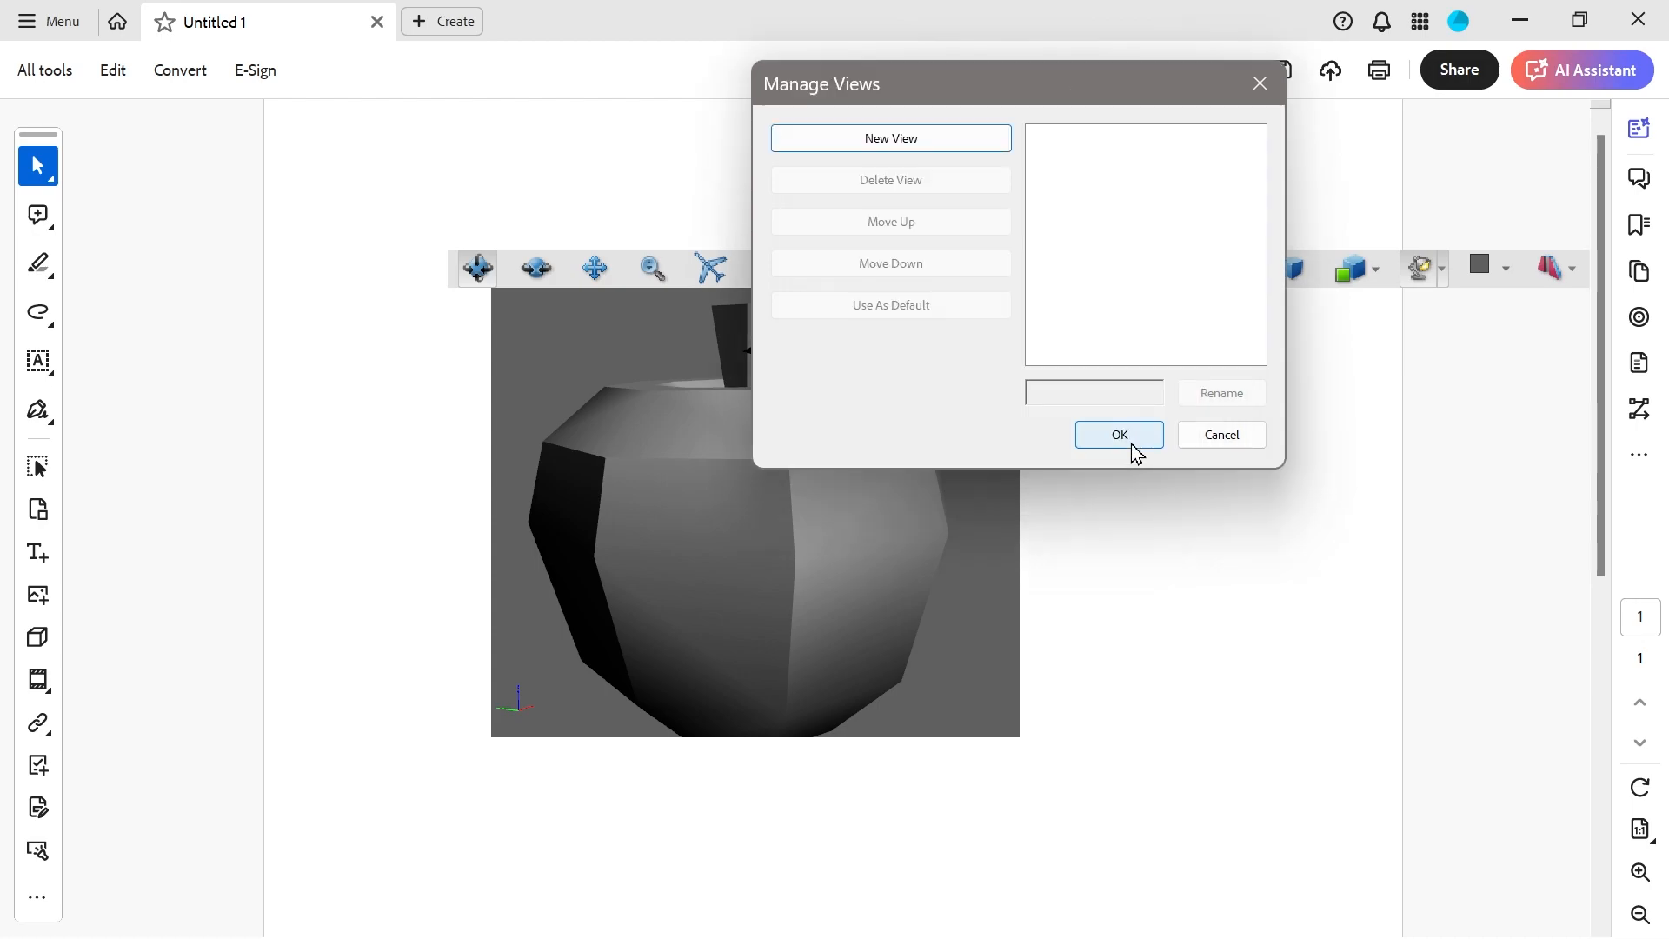
left_click(1220, 434)
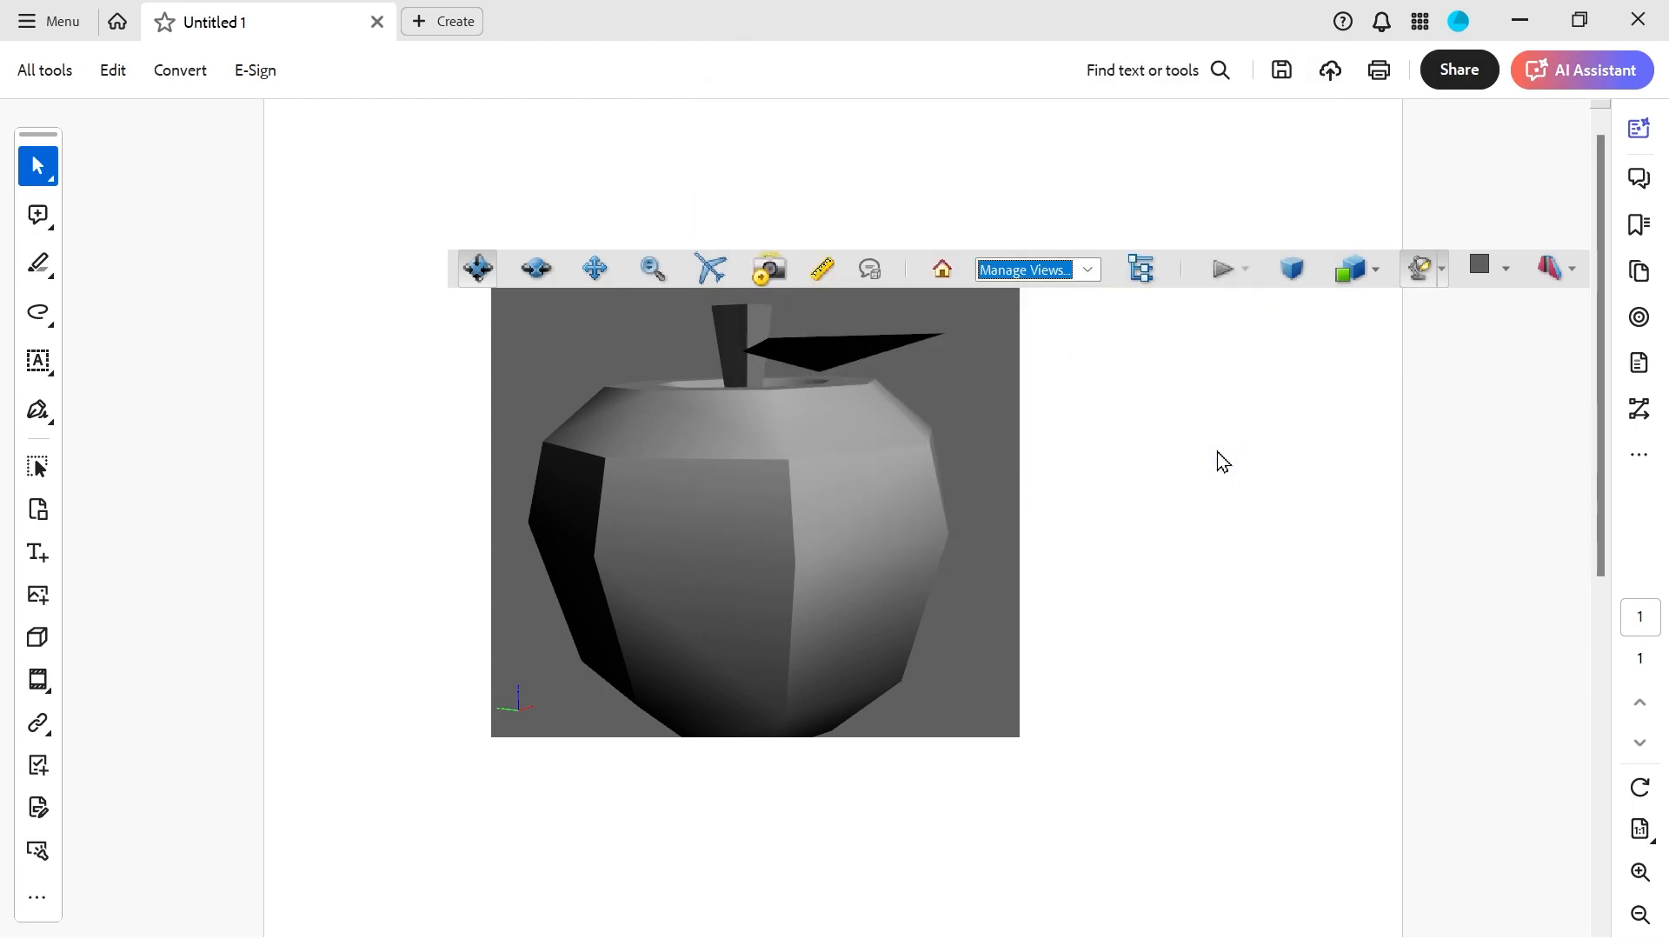
Open the Model Tree, select the VcgMesh01 part, and show its physical properties
left_click(1151, 275)
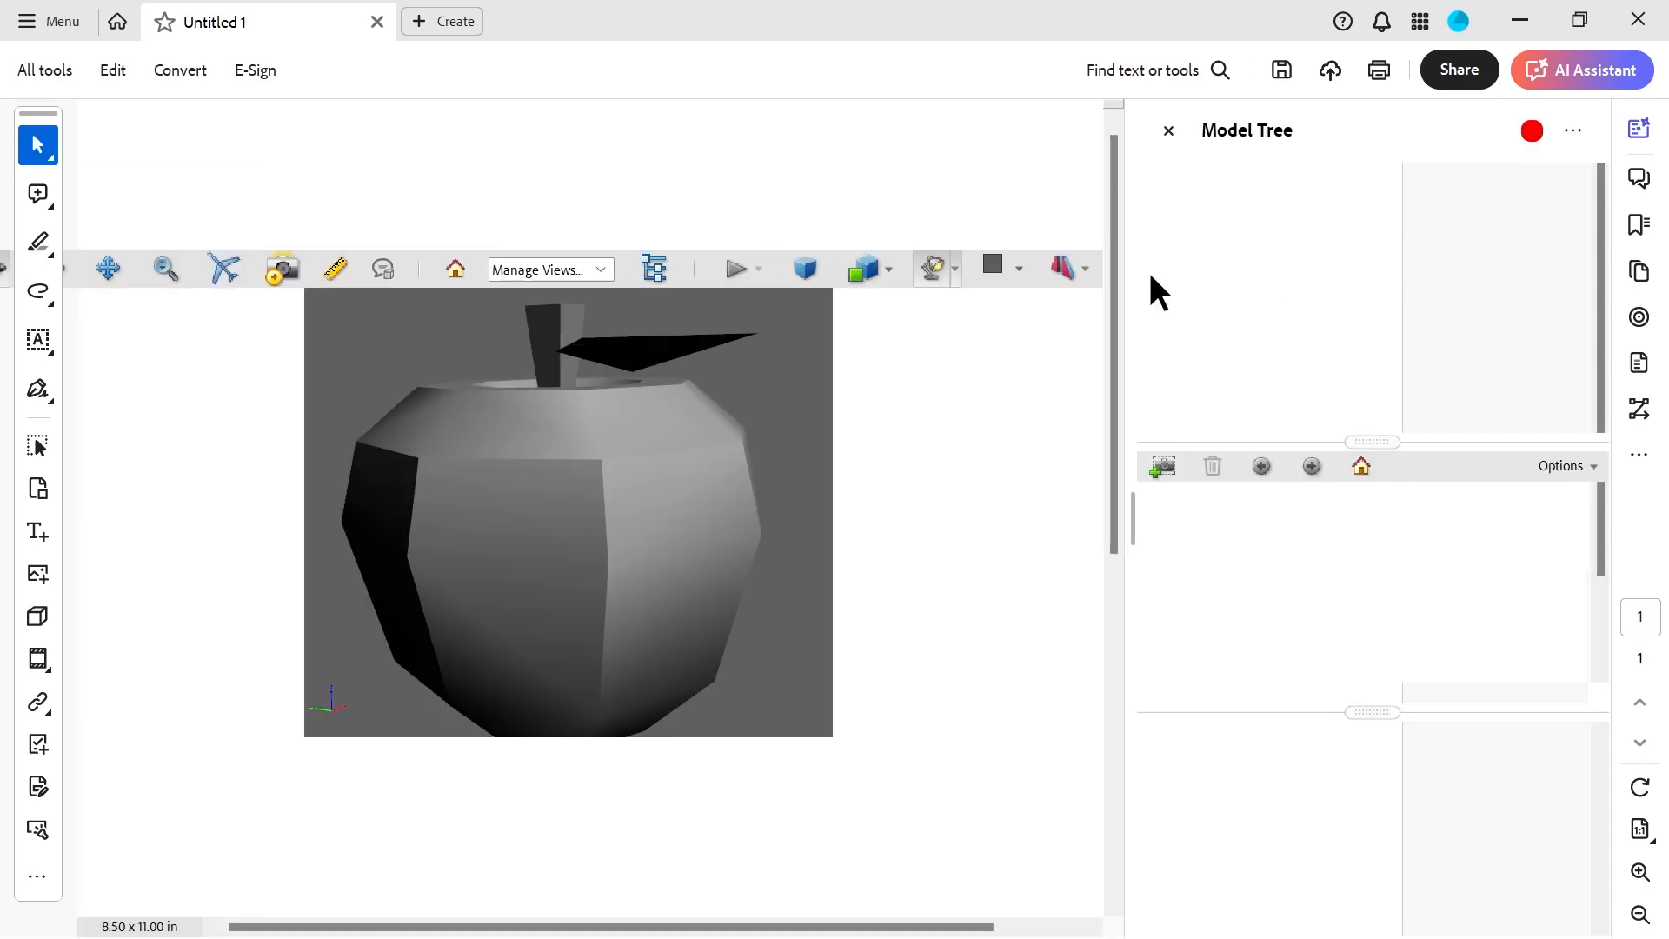
left_click(1236, 213)
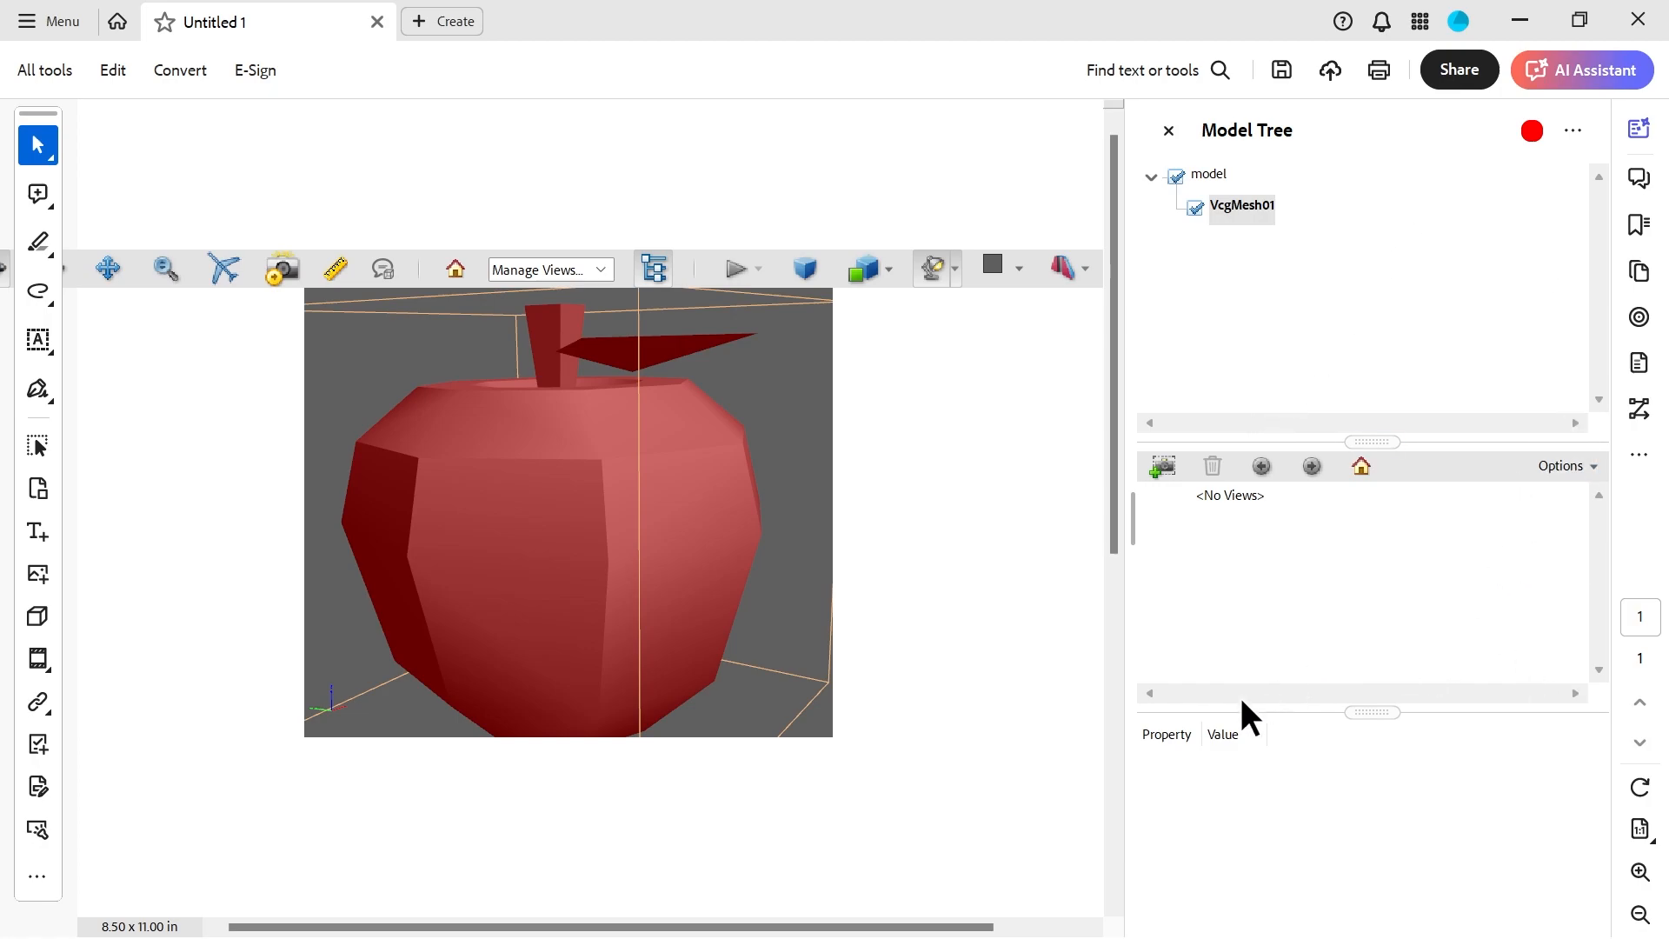
left_click(1575, 127)
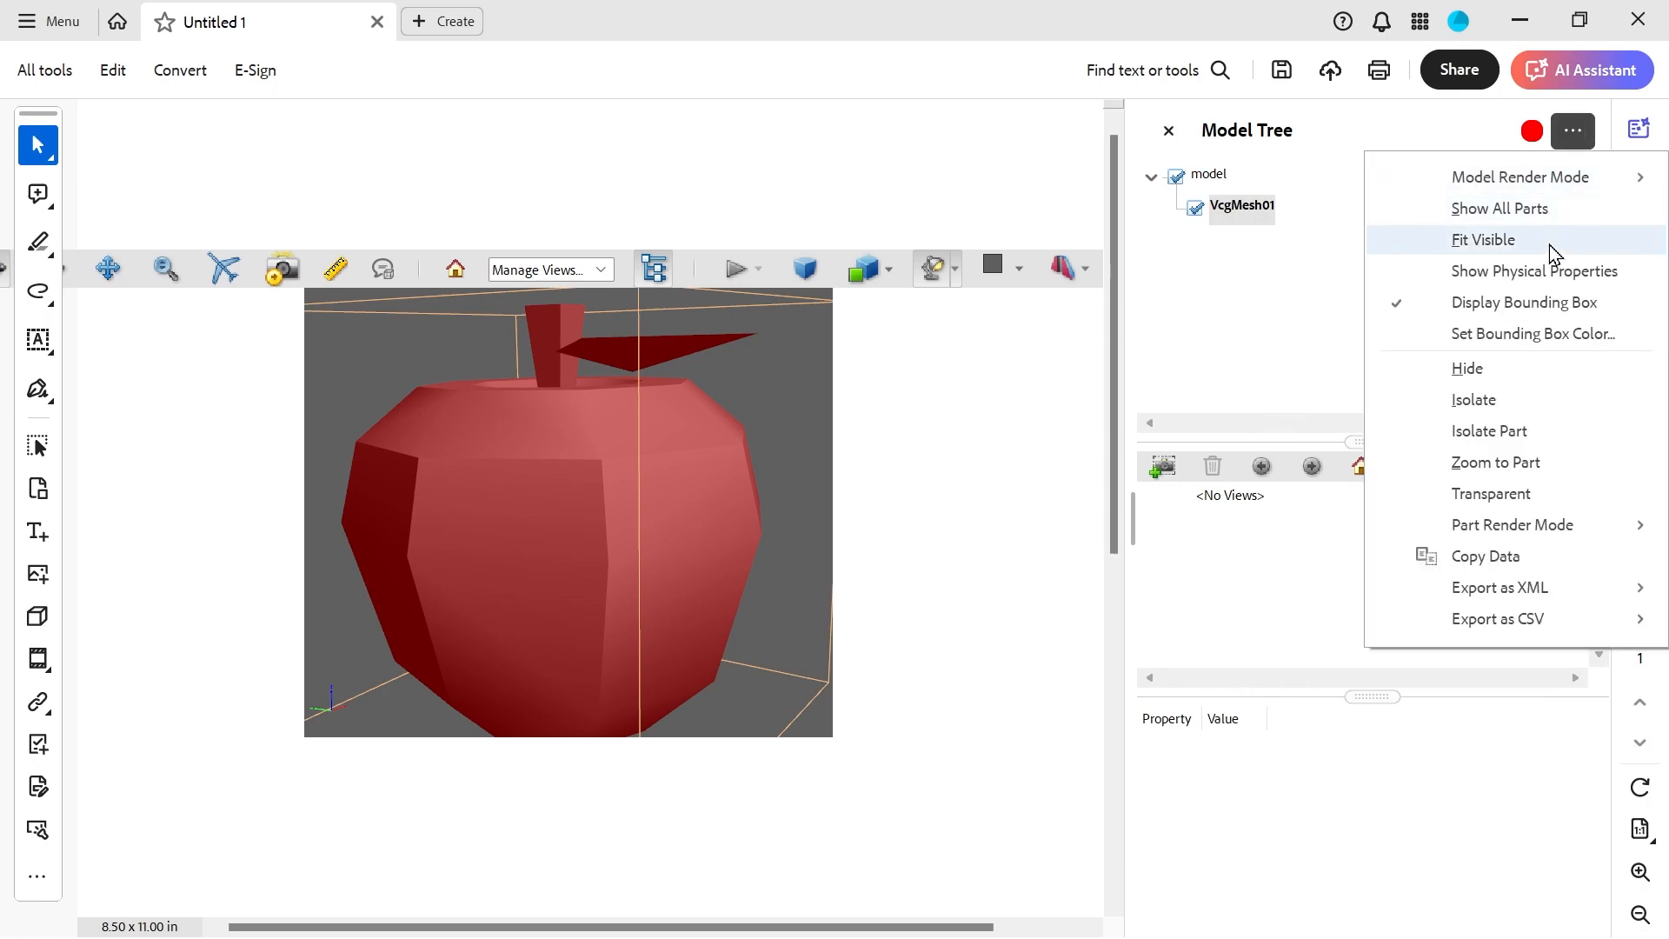
left_click(1514, 271)
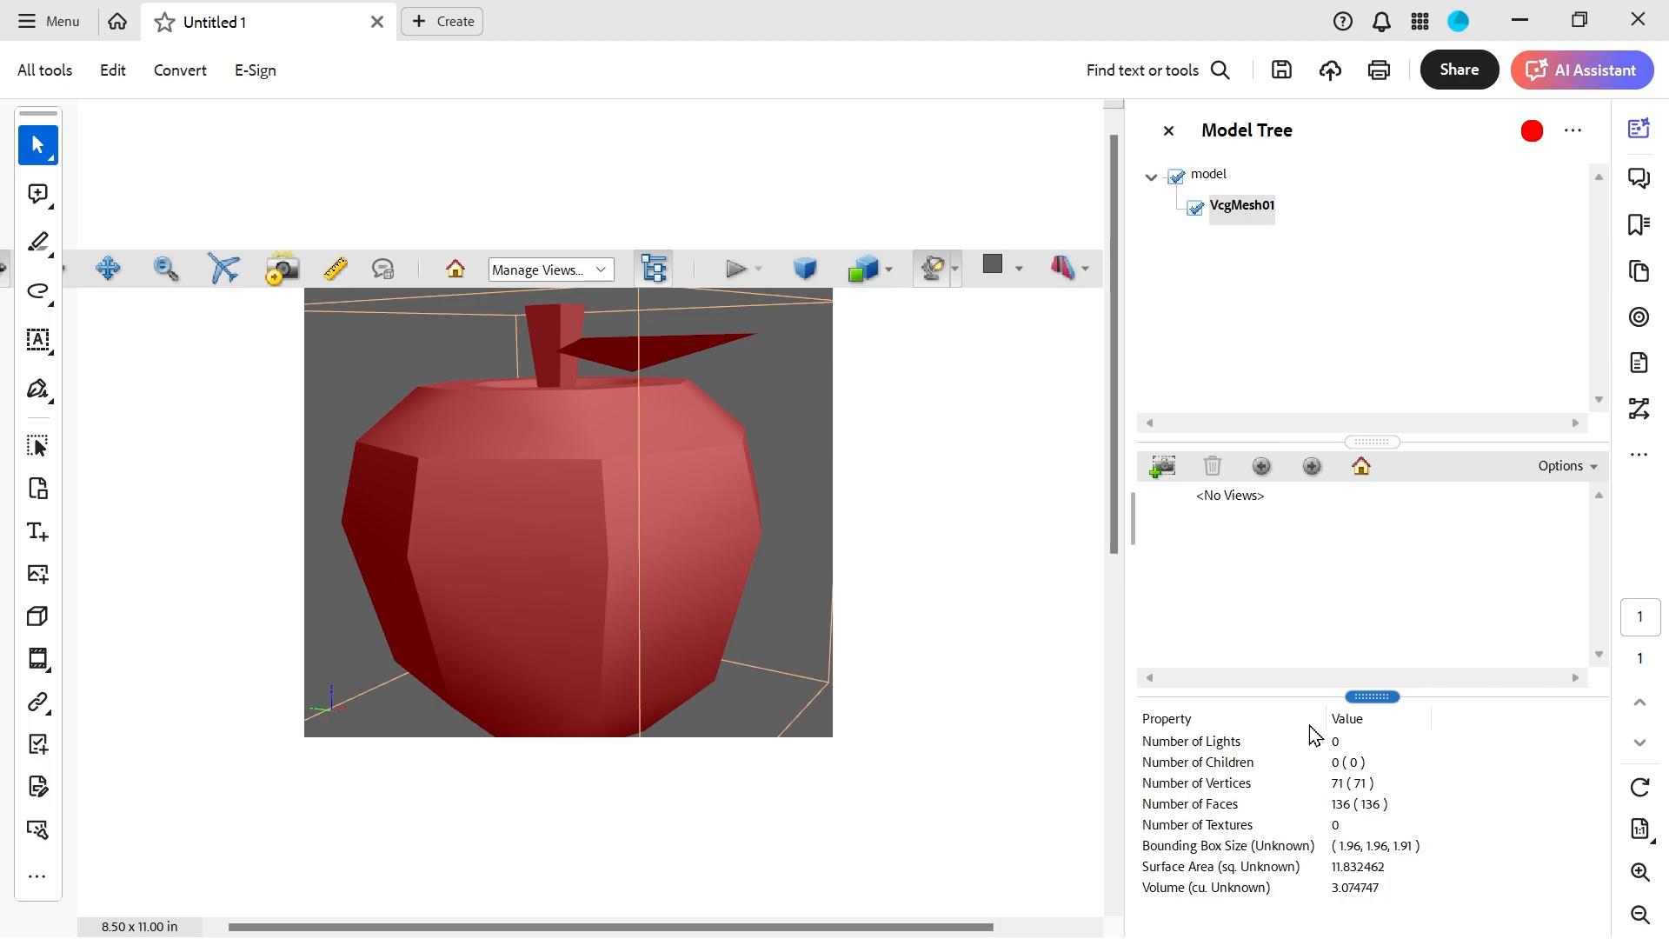
Set the part render mode of VcgMesh01 to Shaded Illustration
left_click(1572, 133)
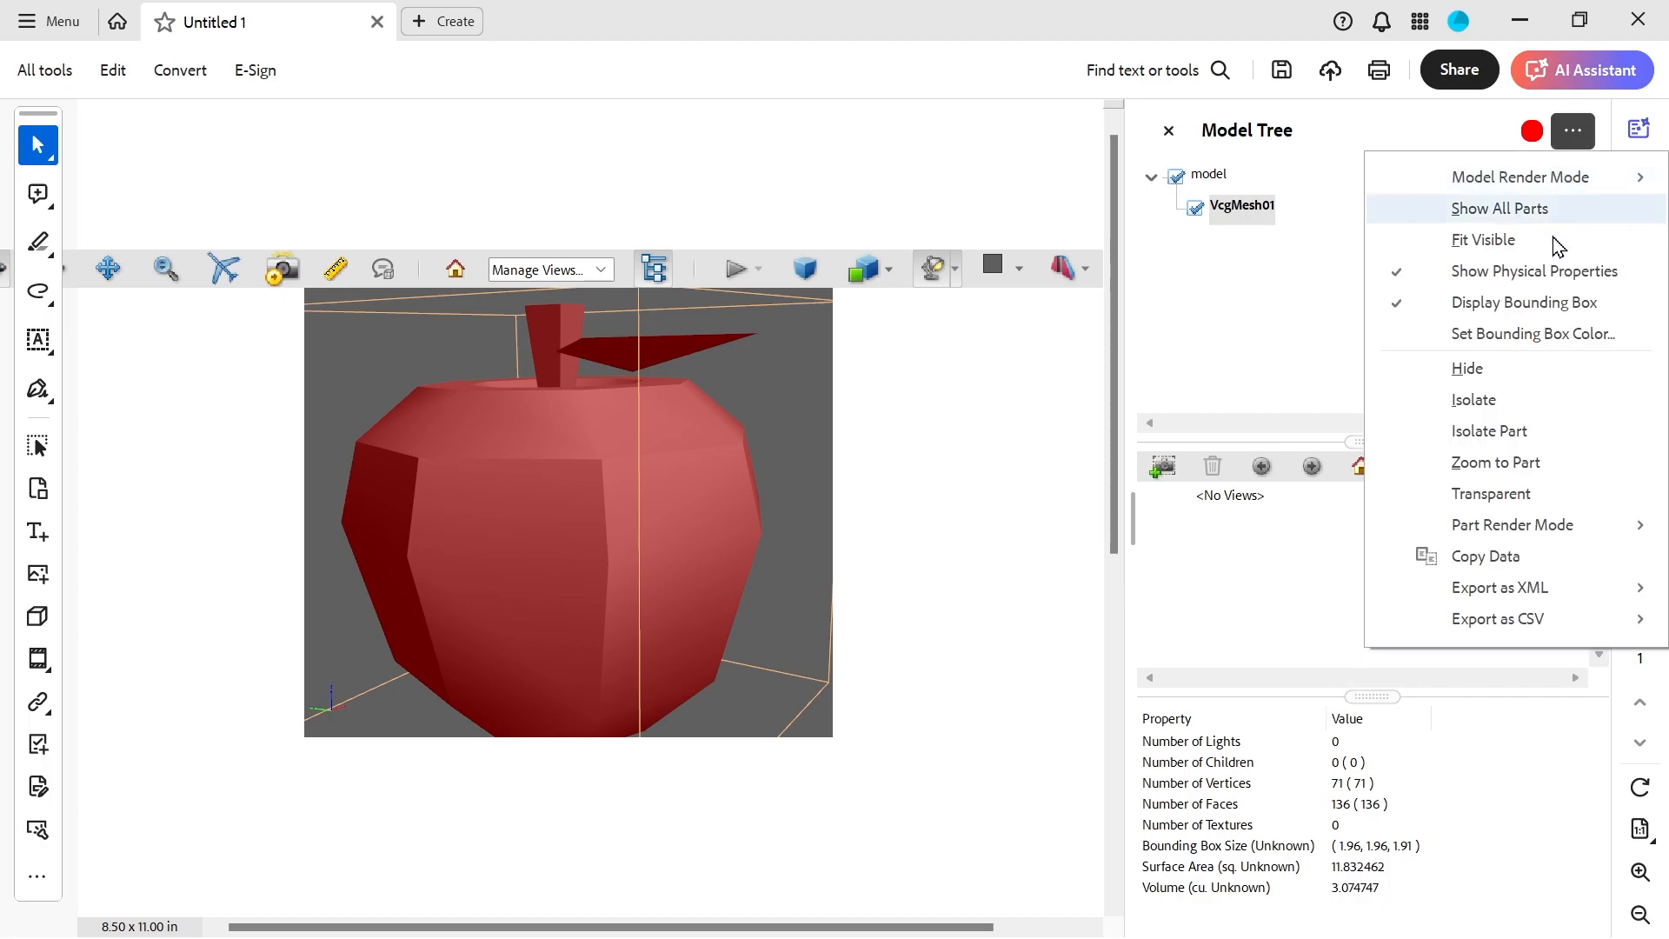
mouse_move(1523, 527)
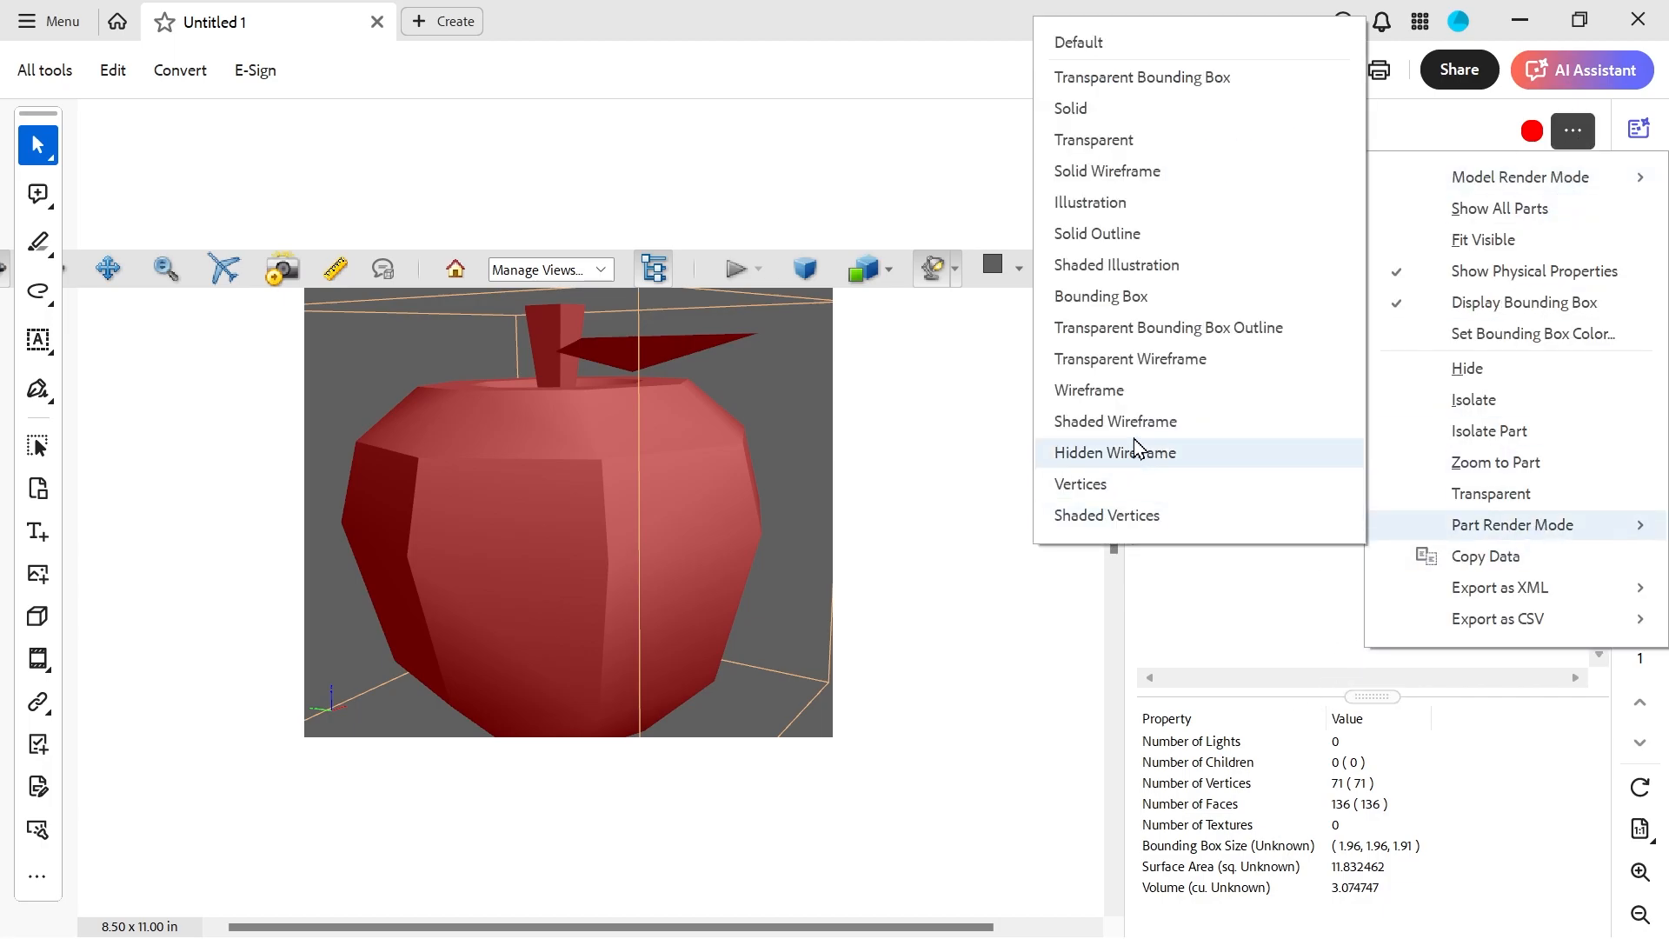
left_click(1113, 266)
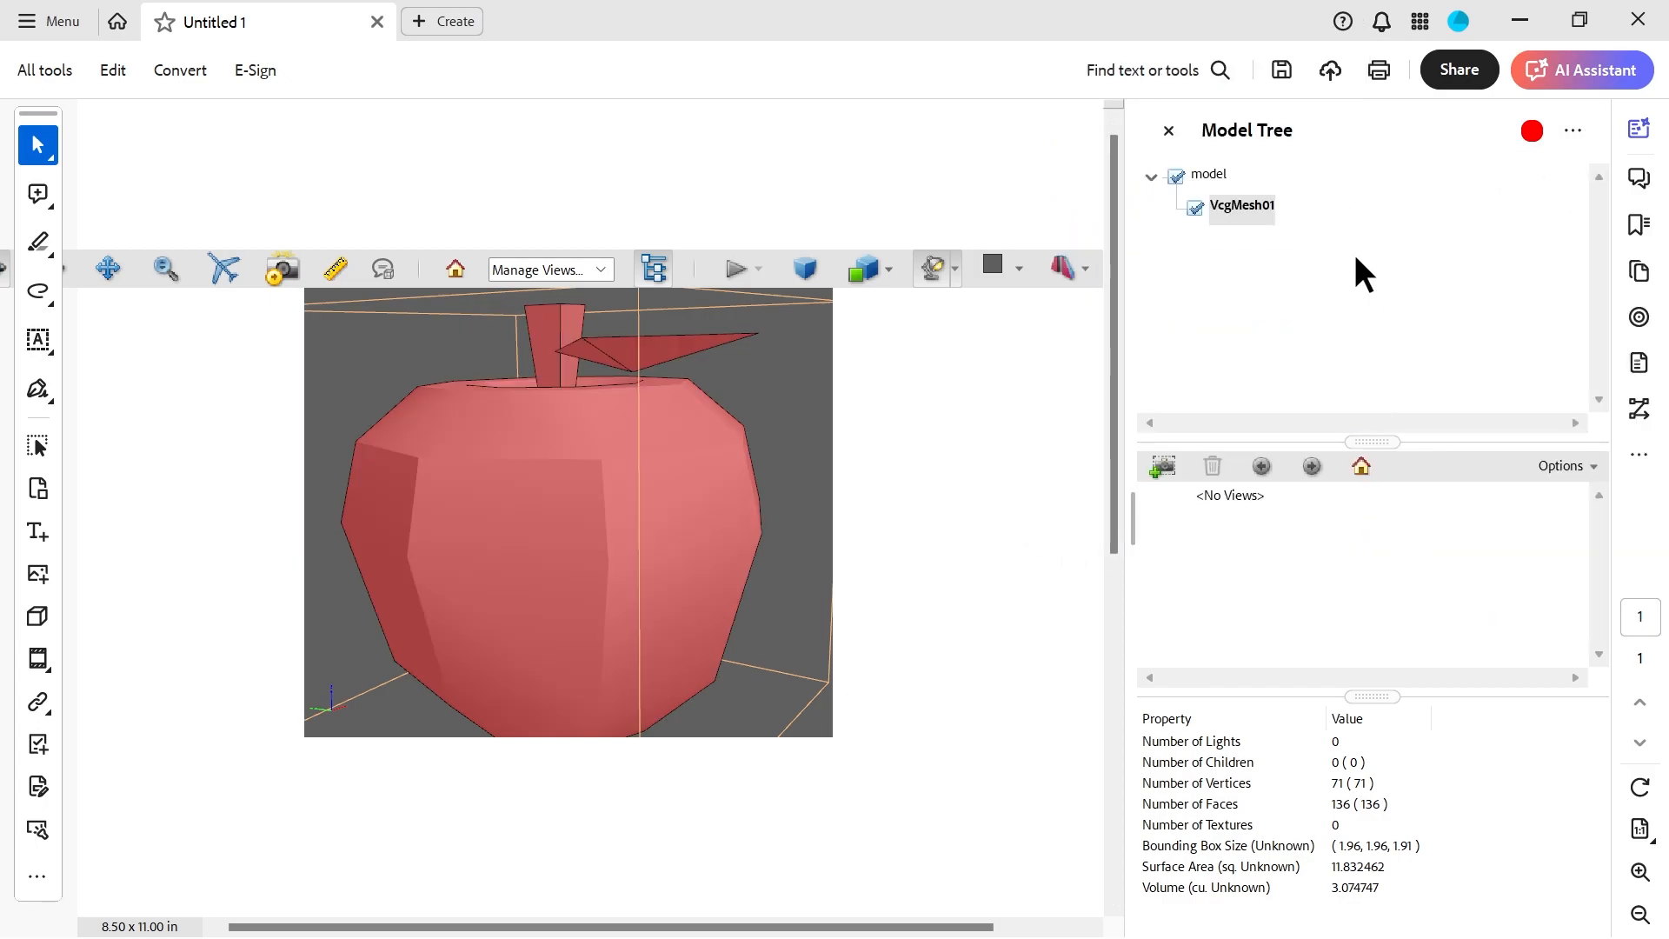
Set the 3D scene's background color to blue and rotate the apple slightly
left_click(1016, 266)
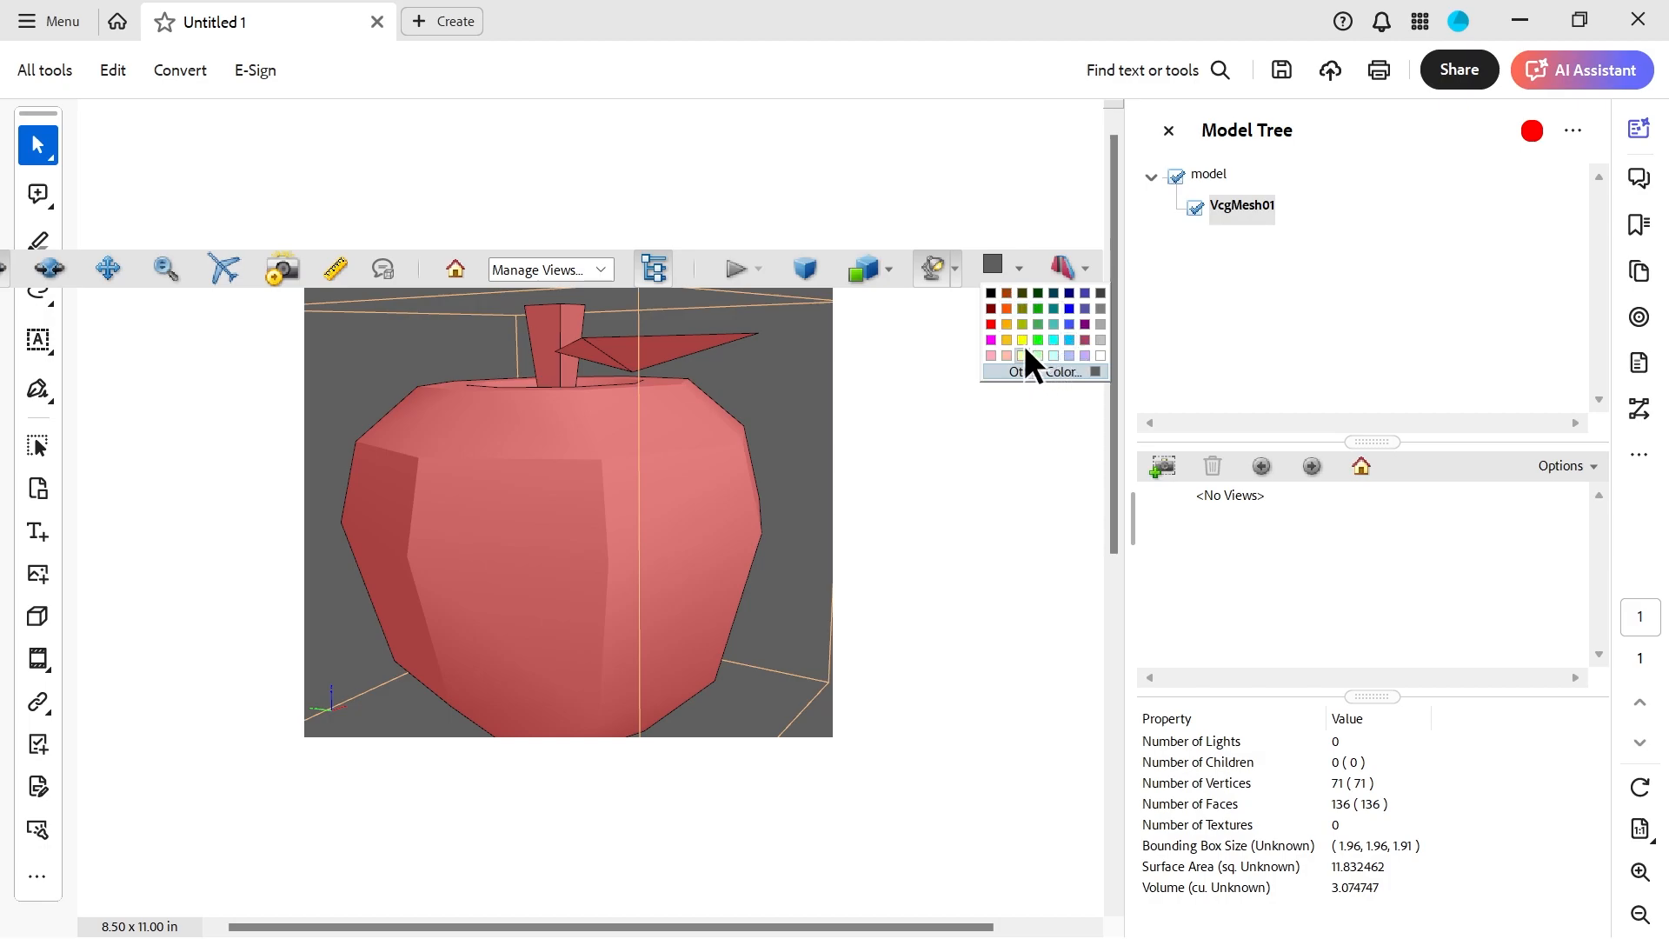
left_click(1068, 309)
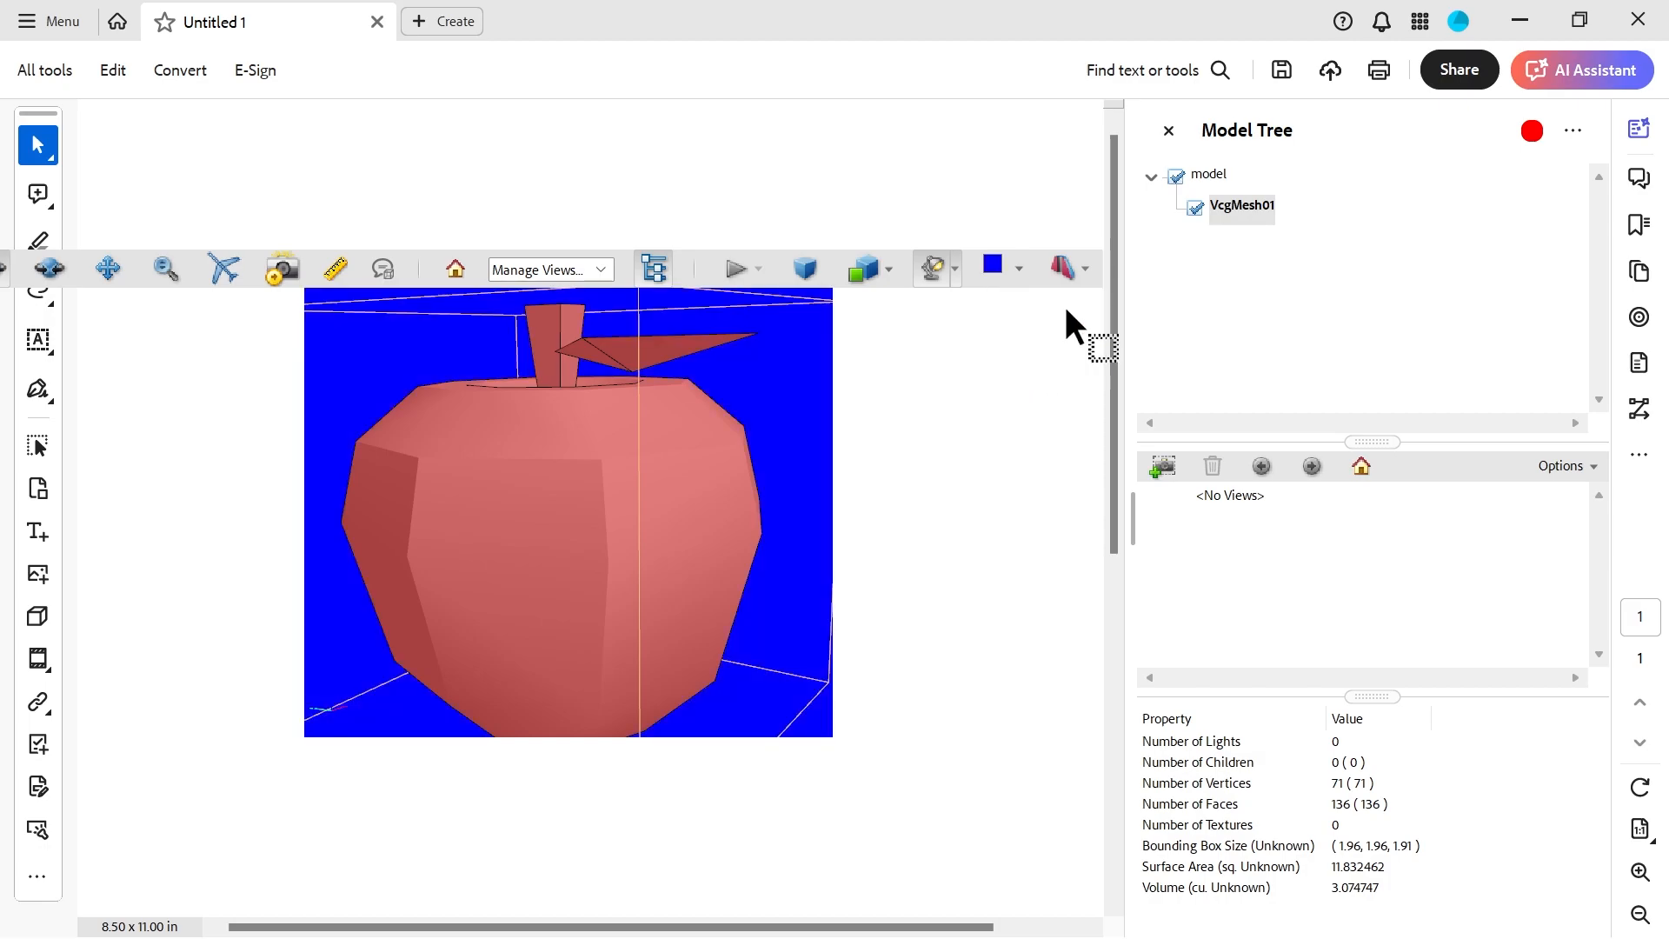
mouse_move(615, 467)
left_mouse_down()
mouse_move(645, 511)
mouse_move(618, 472)
left_mouse_up()
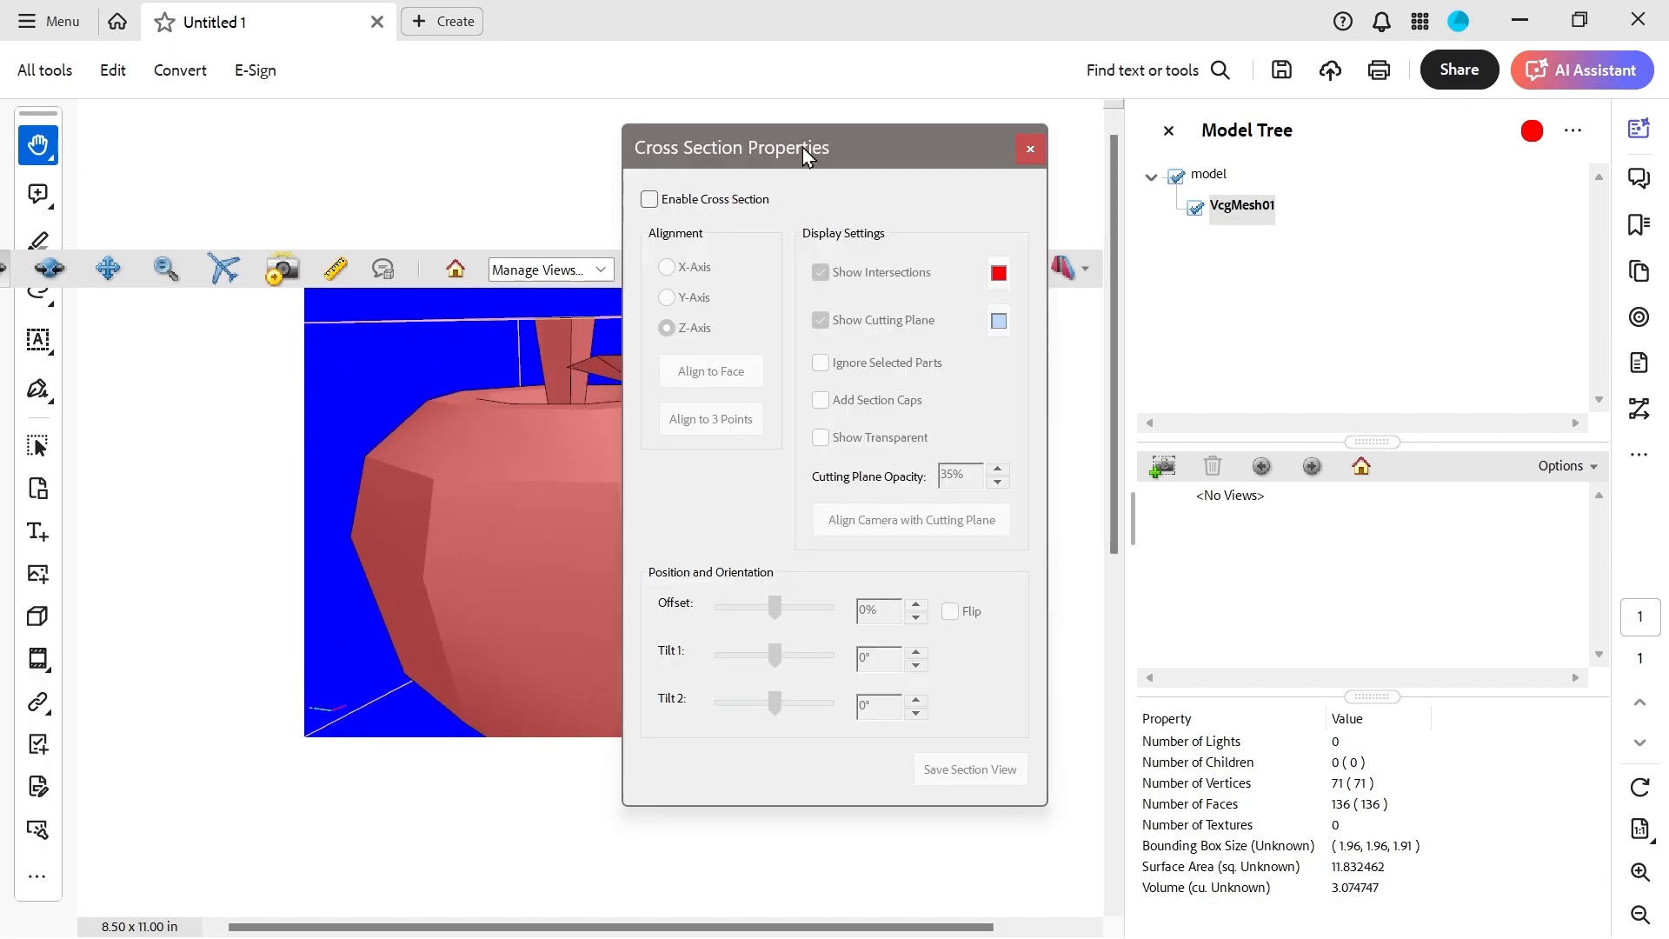
Try a Z-axis cross section on the apple, turn it off again, and close the cross section properties
left_click_drag(806, 155, 1109, 213)
left_click(955, 260)
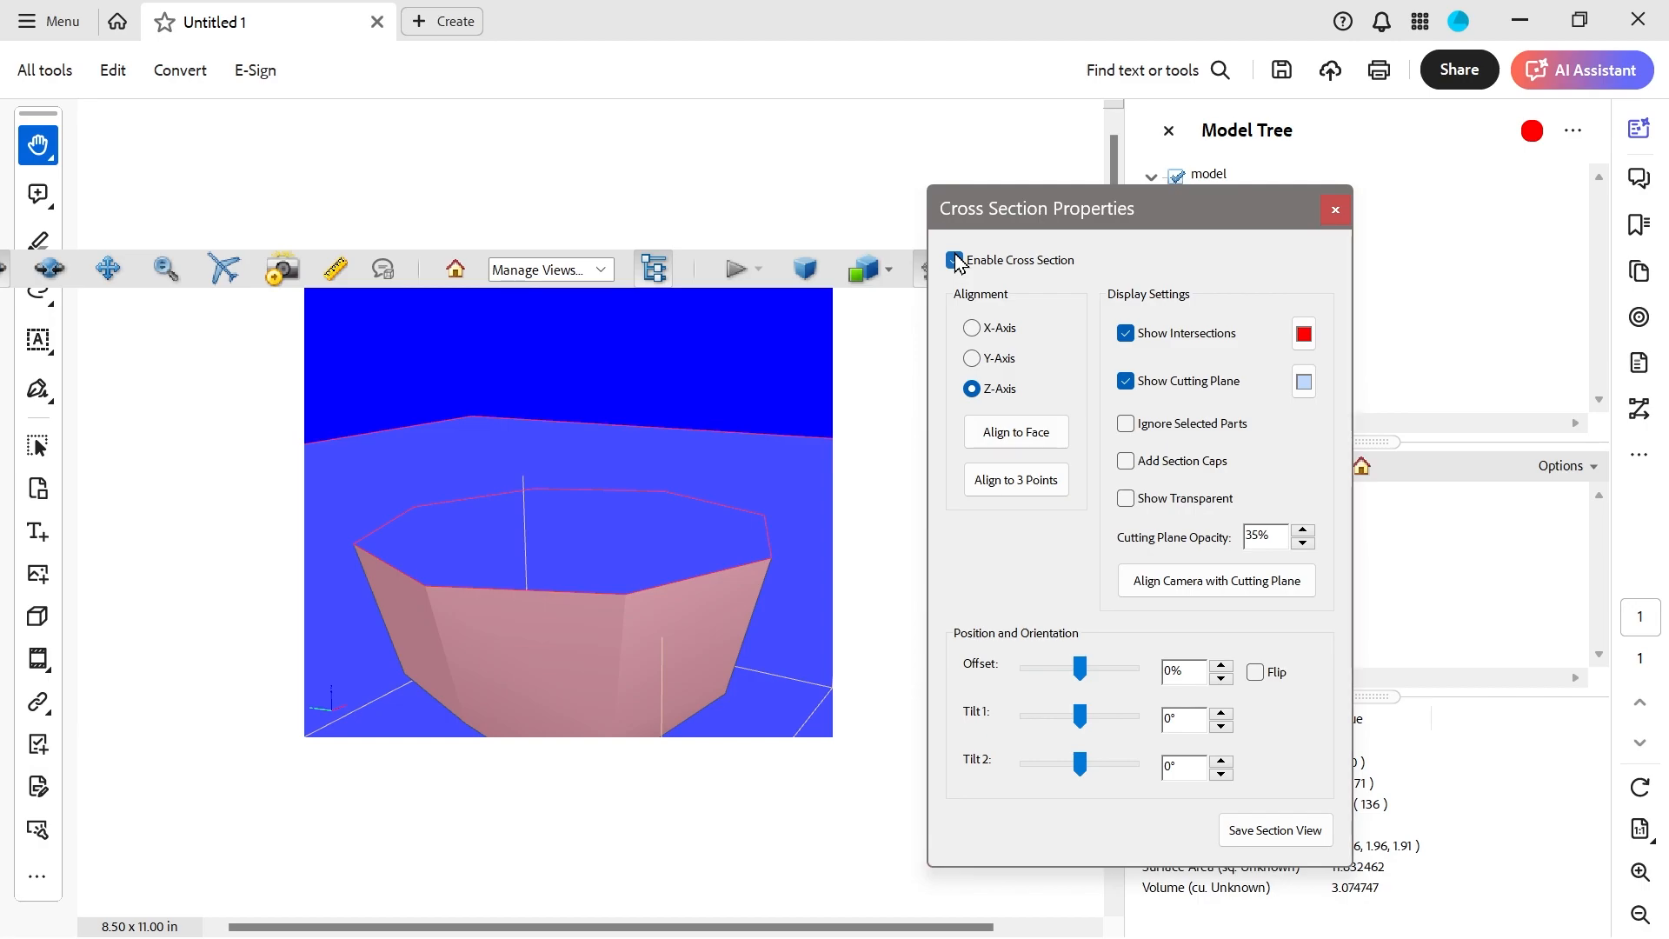
left_click(1299, 383)
left_click(1298, 383)
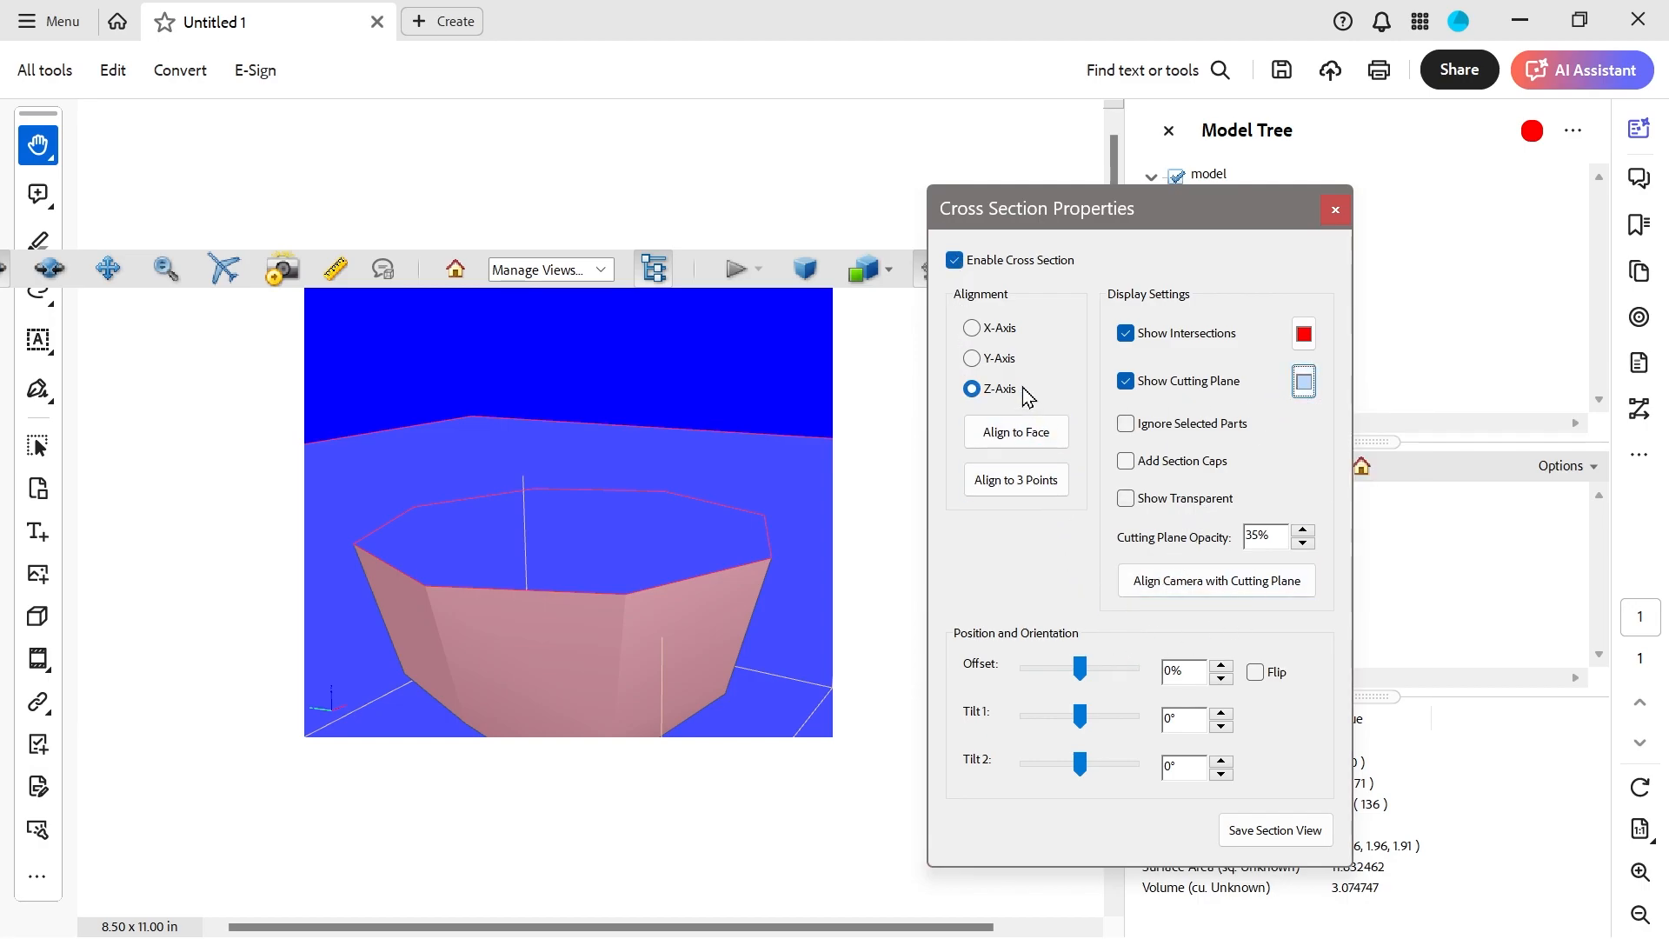
left_click(955, 261)
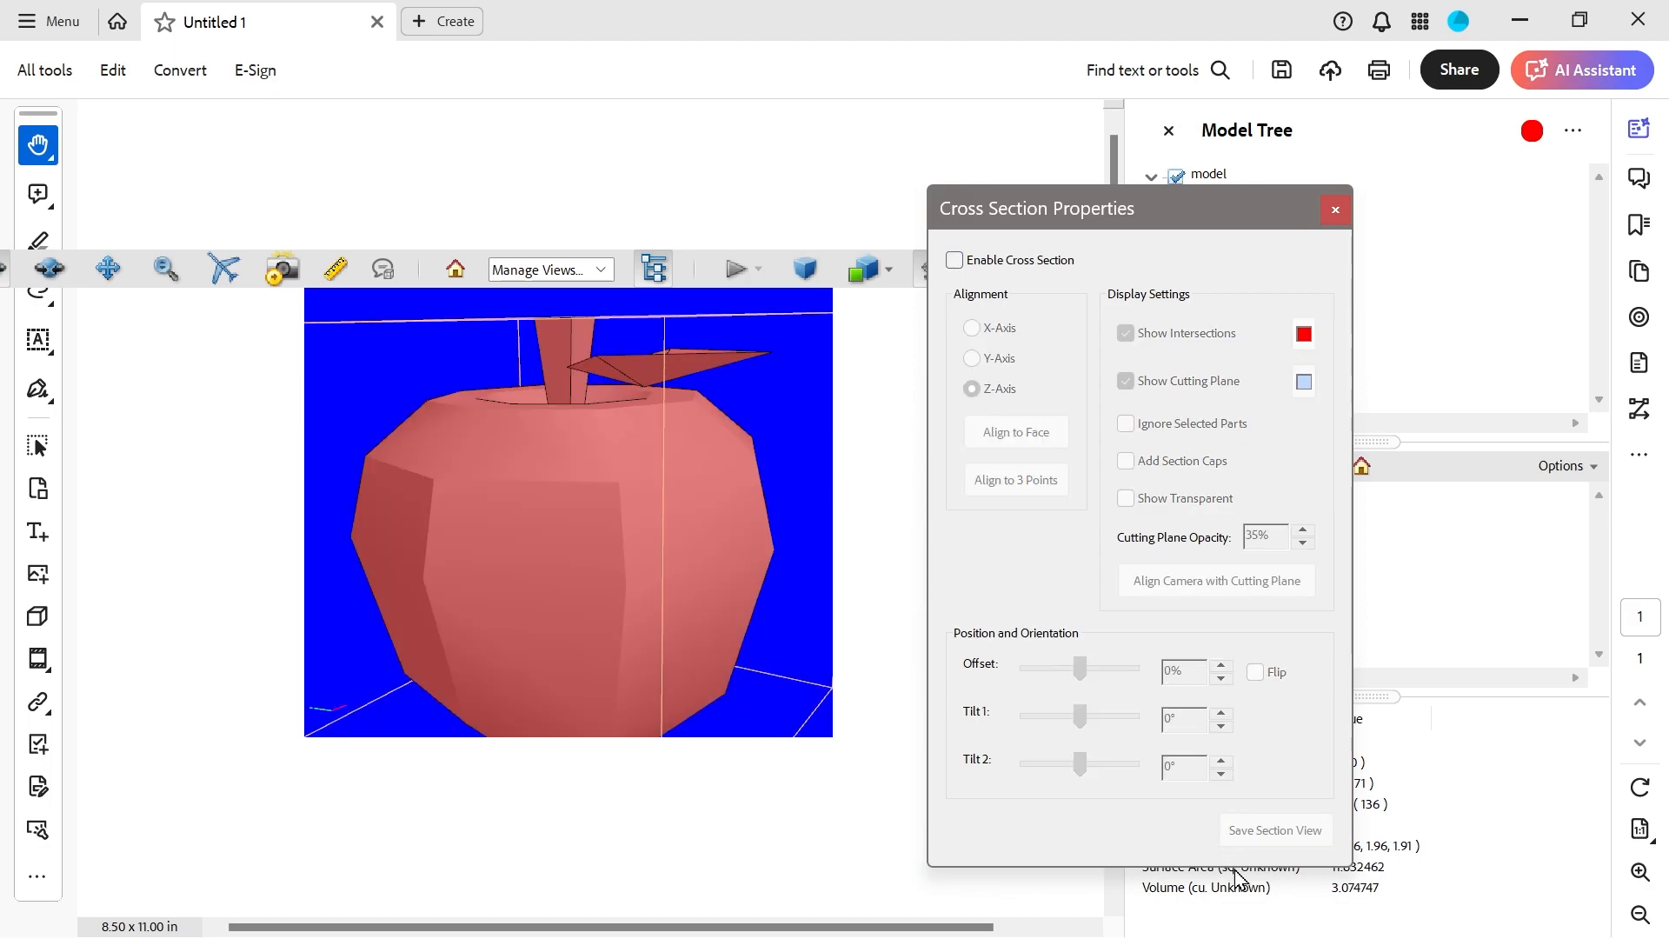
left_click(1335, 210)
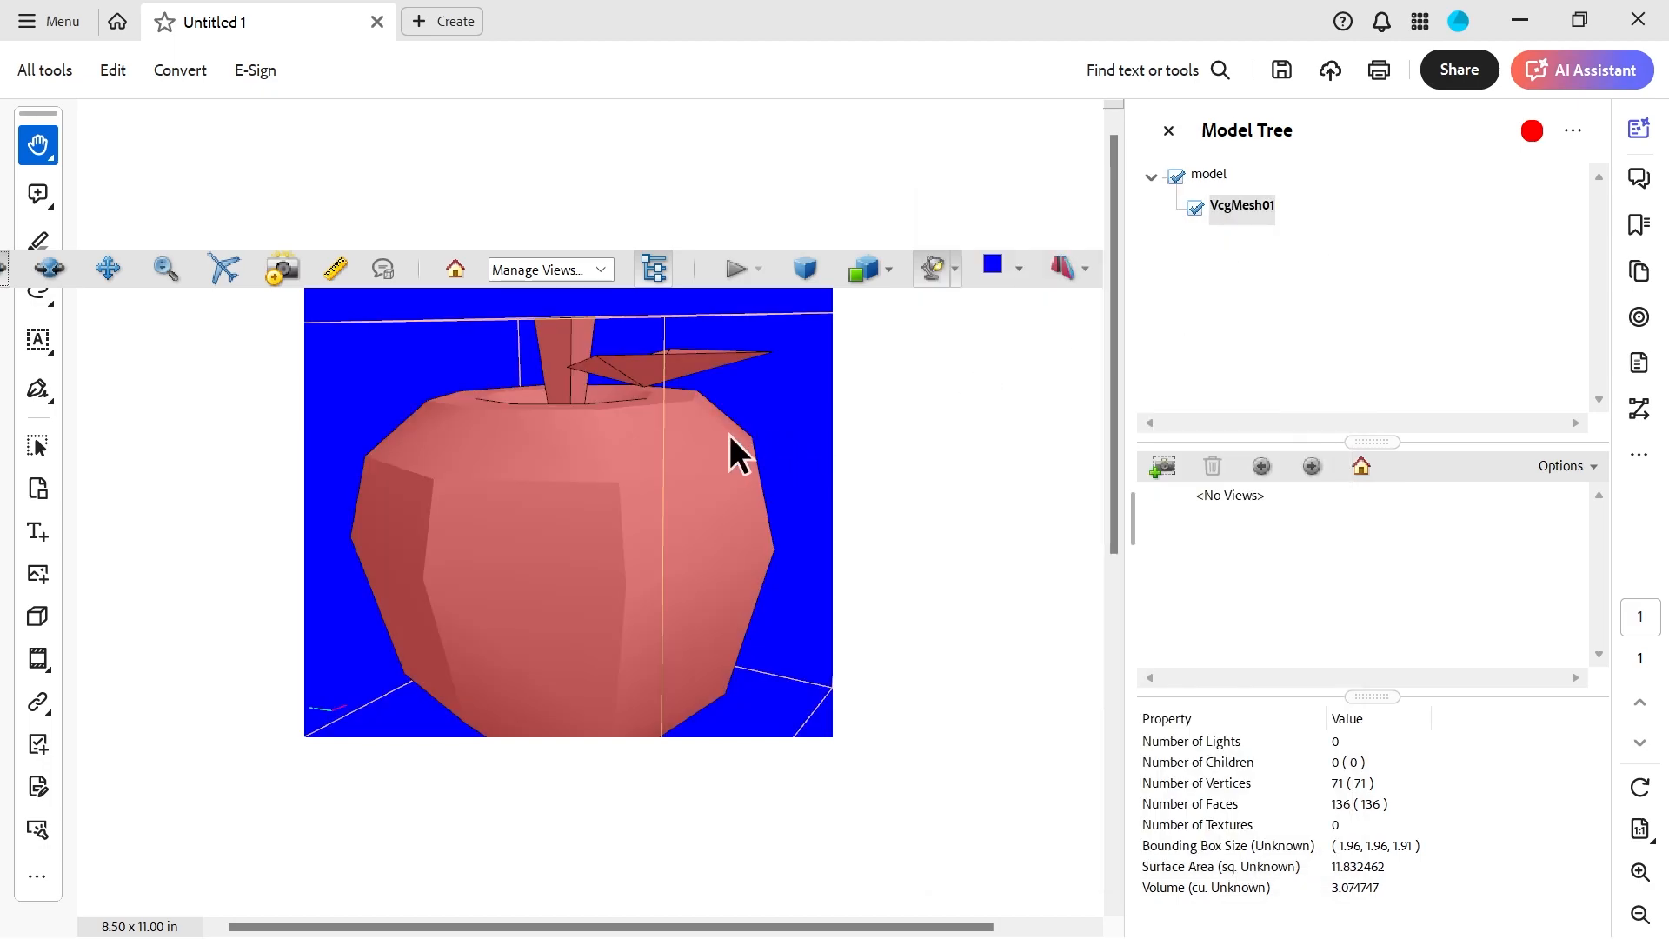
Tilt the apple to view it from slightly above, and switch from Pan to the Select tool
mouse_move(603, 447)
left_mouse_down()
mouse_move(629, 520)
mouse_move(615, 459)
mouse_move(601, 461)
left_mouse_up()
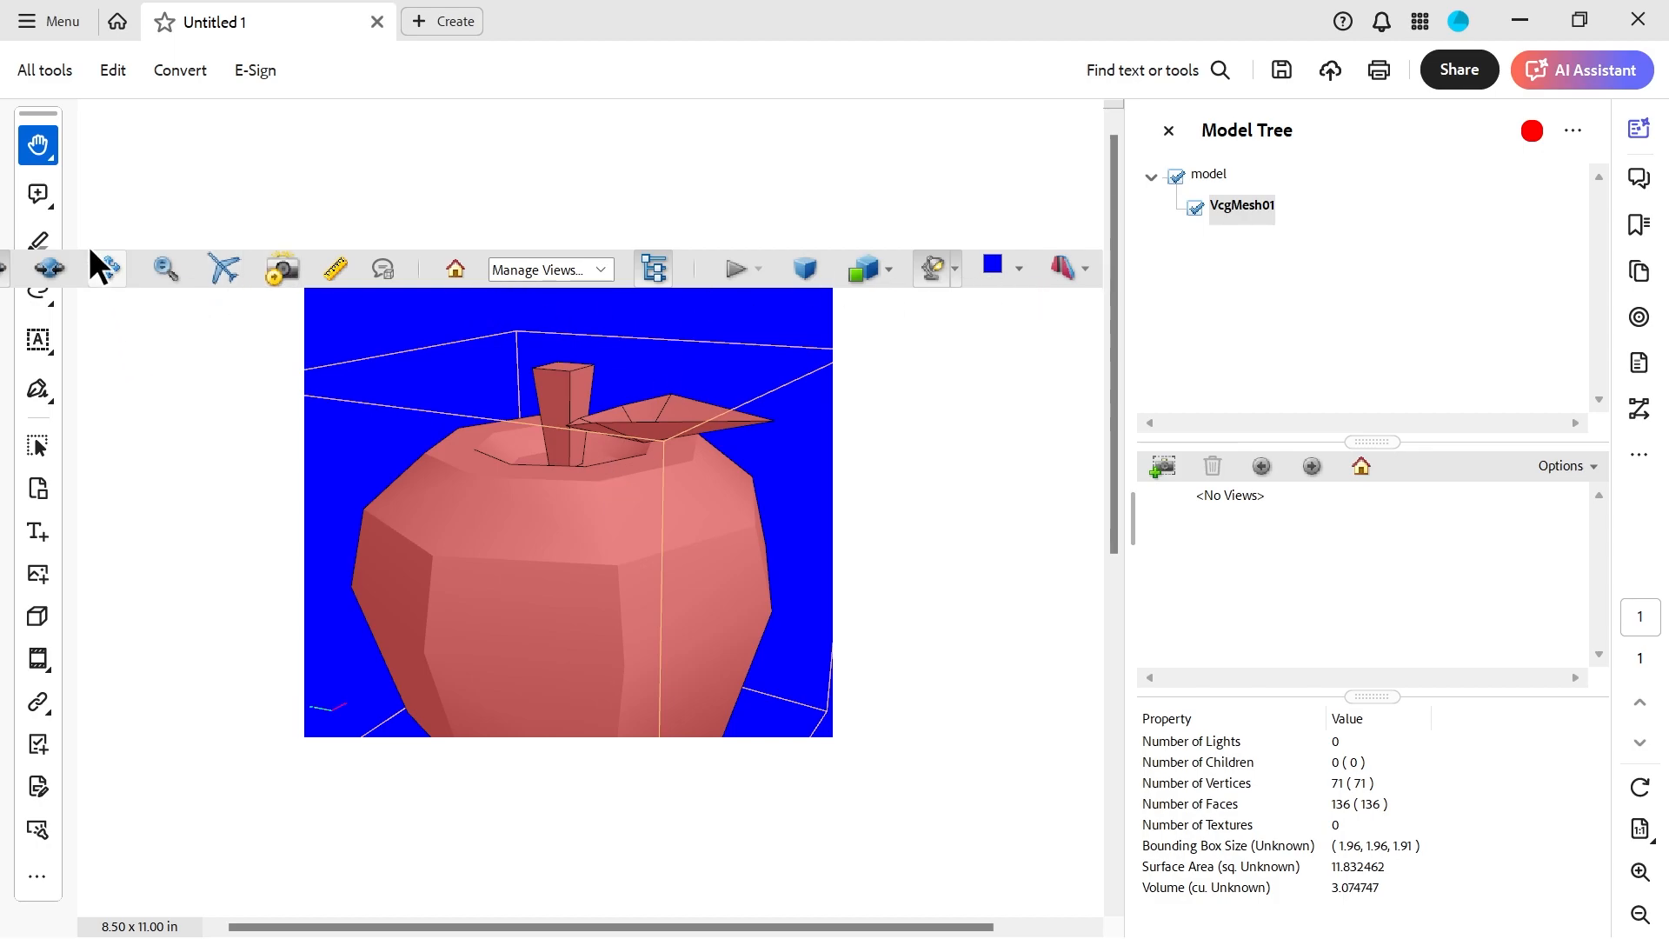
left_click(35, 145)
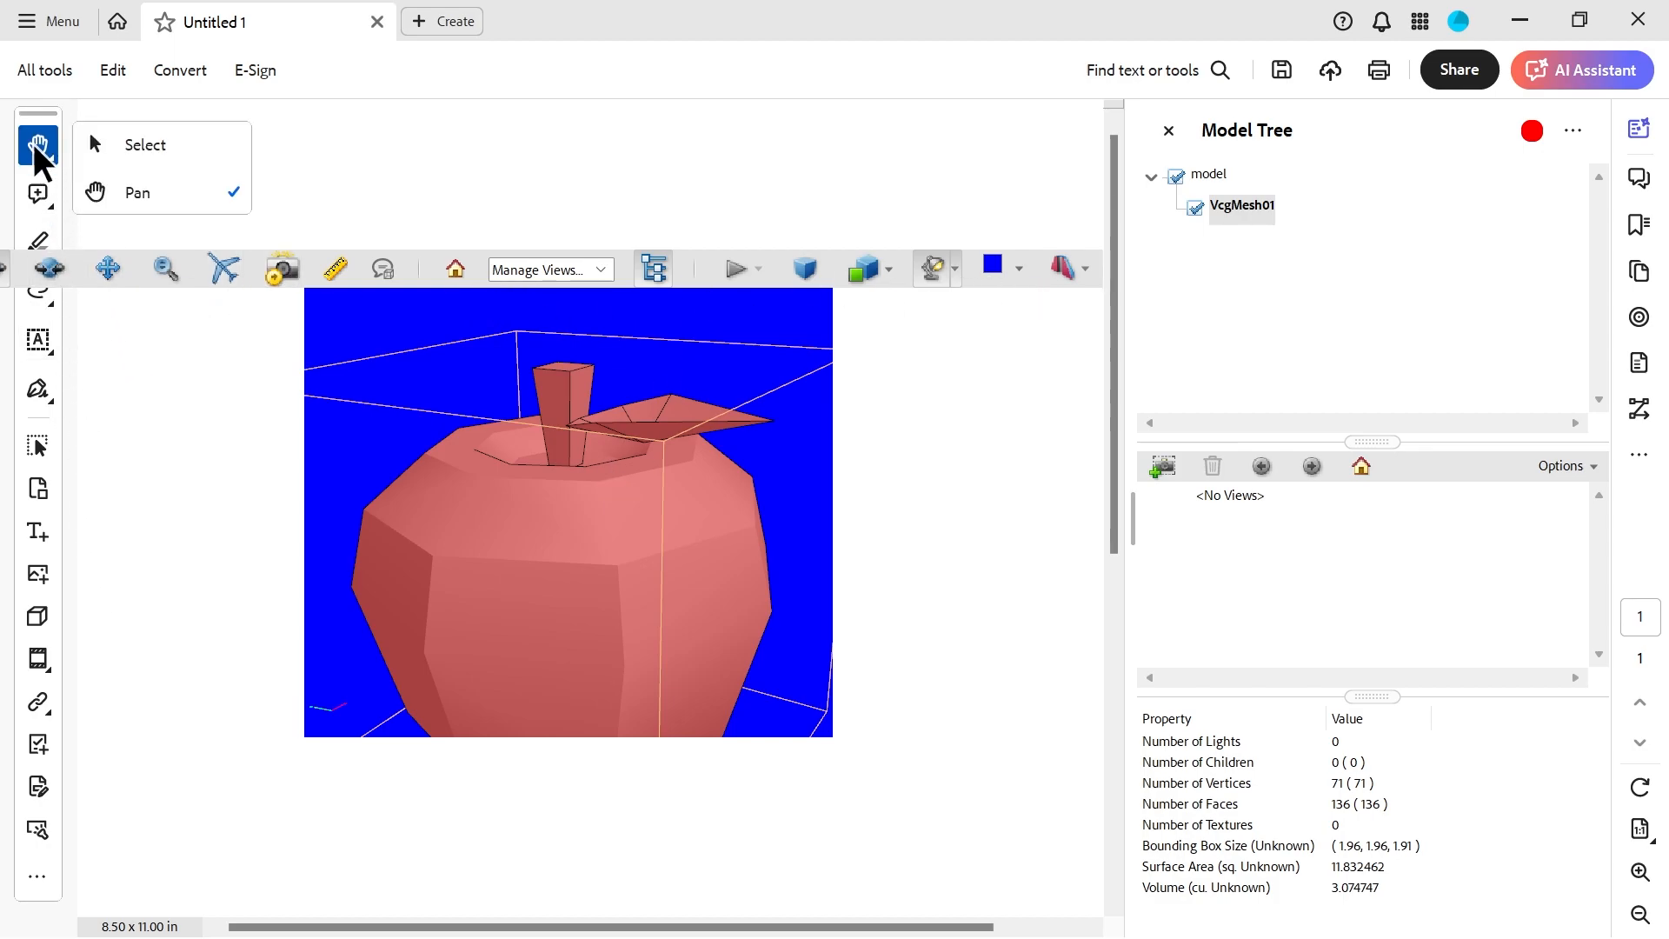
left_click(132, 153)
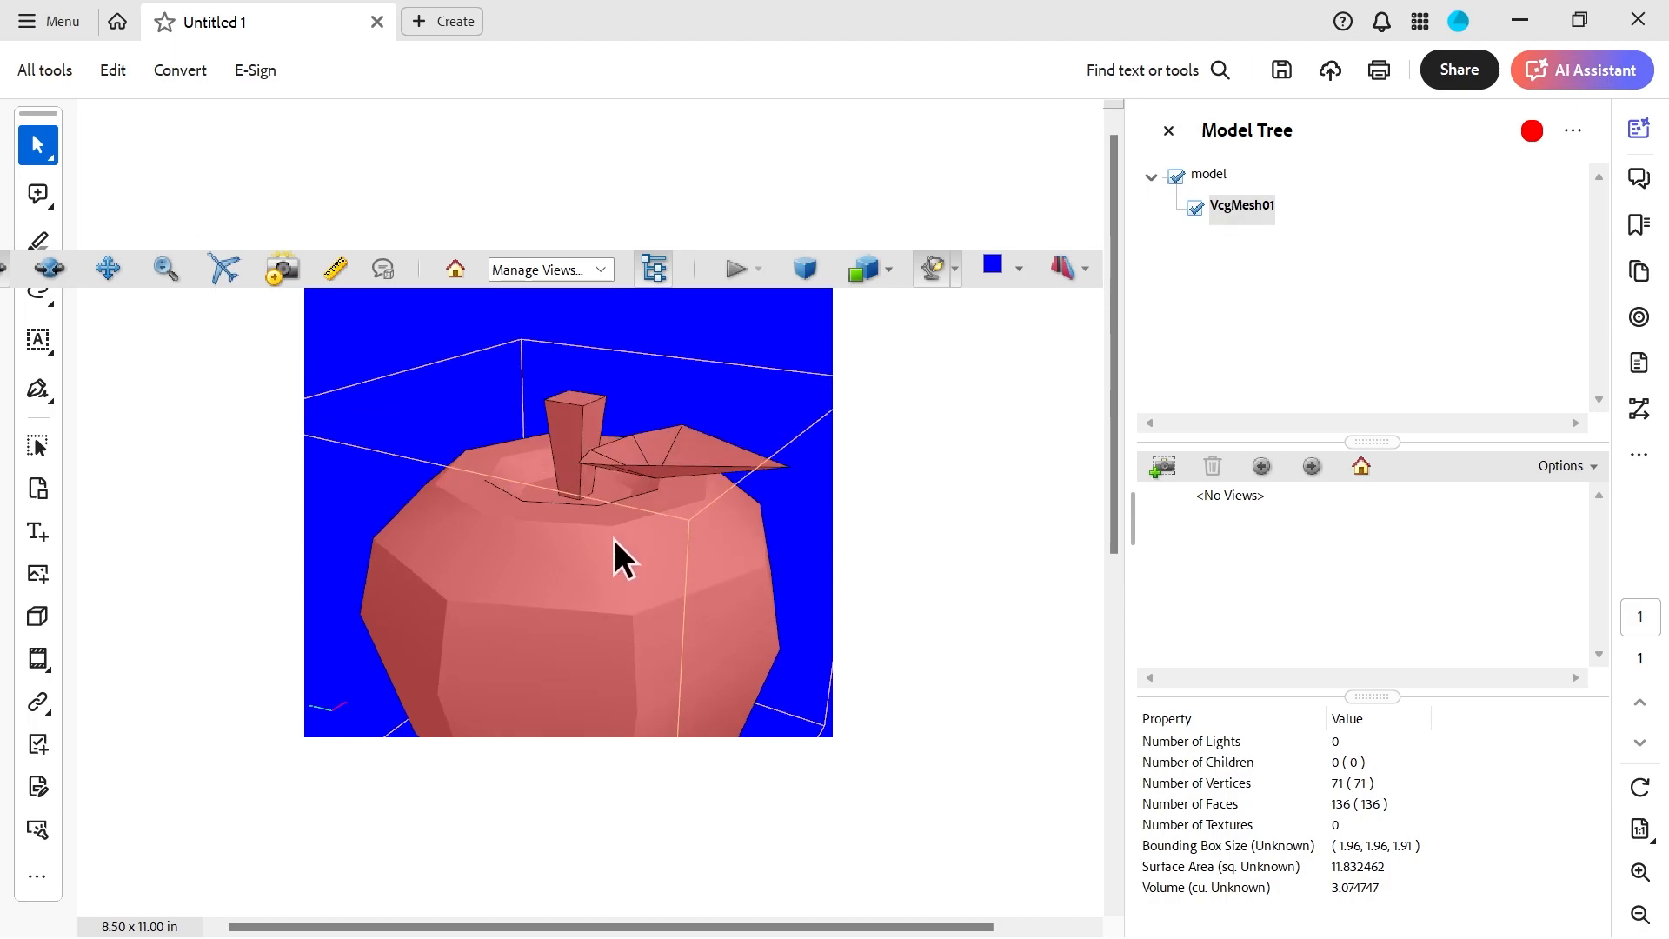